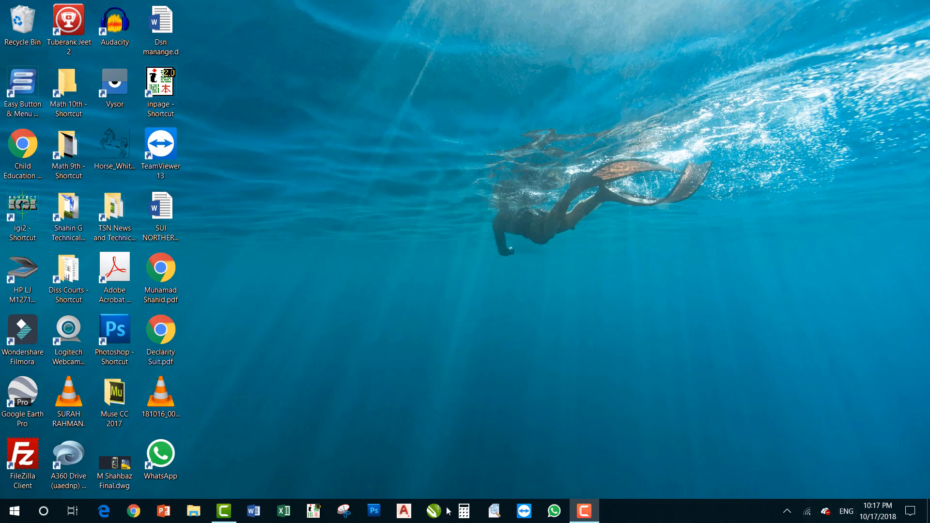
Start Word and open the recent document SUI NORTHERN GAS PIPELINES LIMITED CONNECTION FORM 01.docx.
click(253, 510)
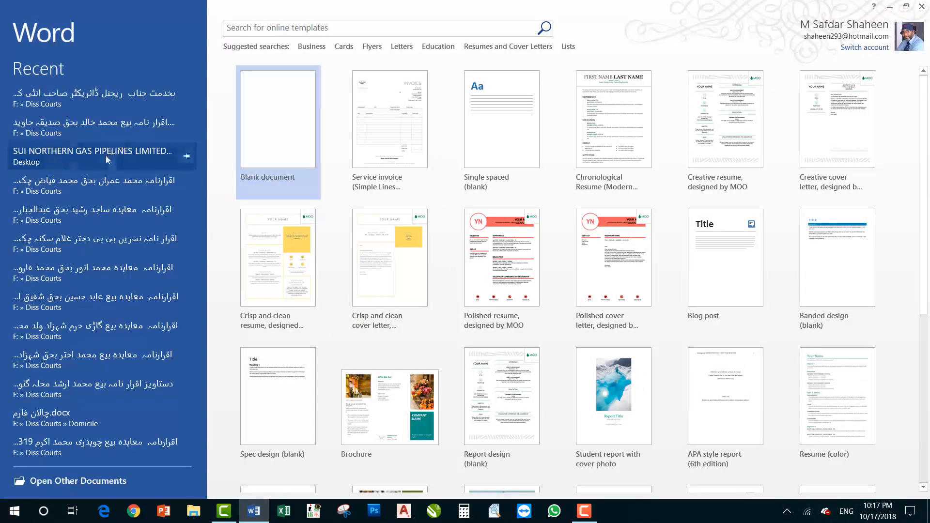
click(106, 155)
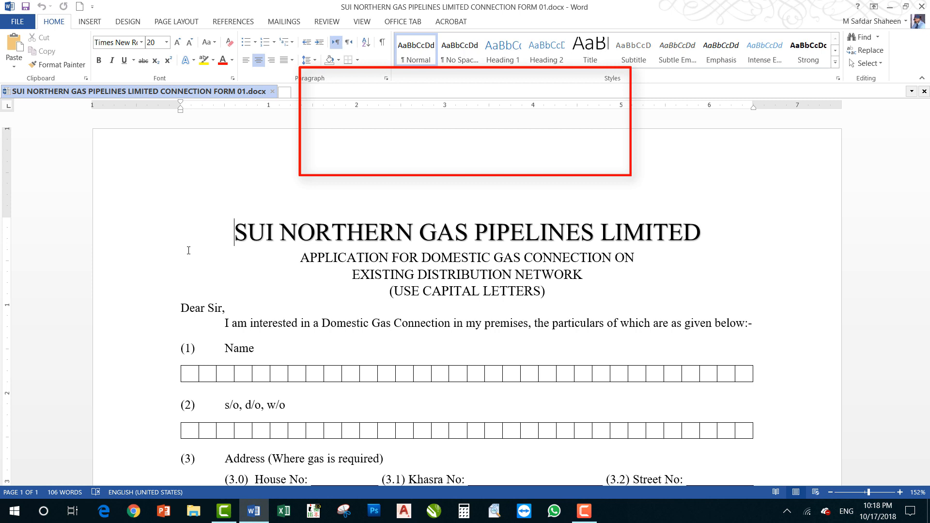
Select the title line SUI NORTHERN GAS PIPELINES LIMITED and choose the Box border setting in Borders and Shading.
click(149, 243)
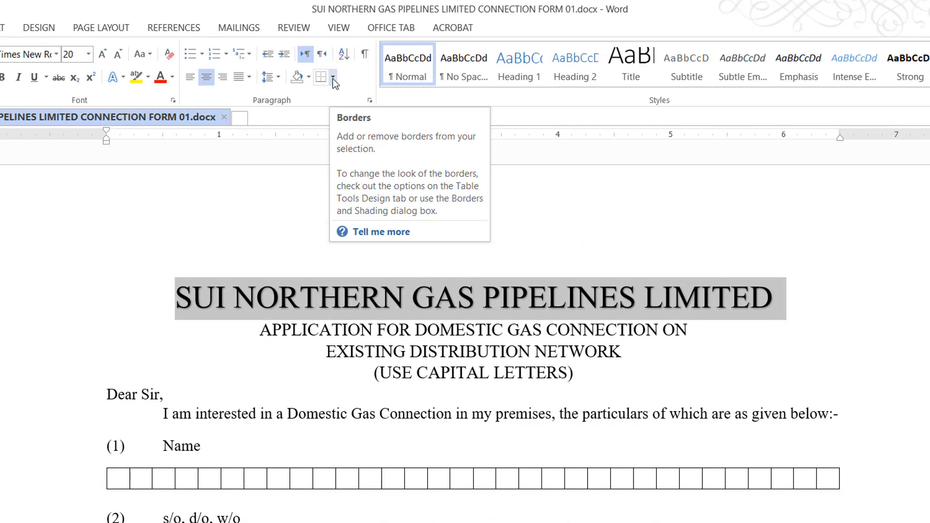
click(333, 78)
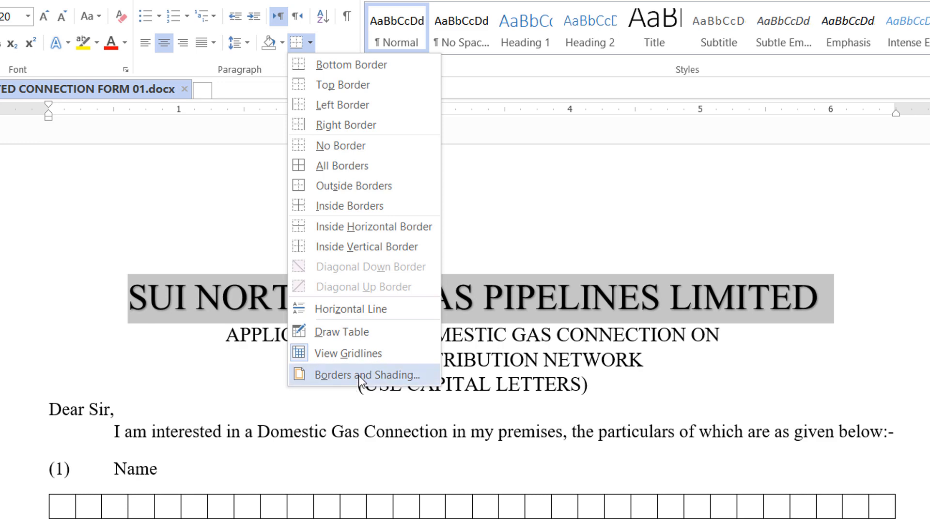
click(359, 380)
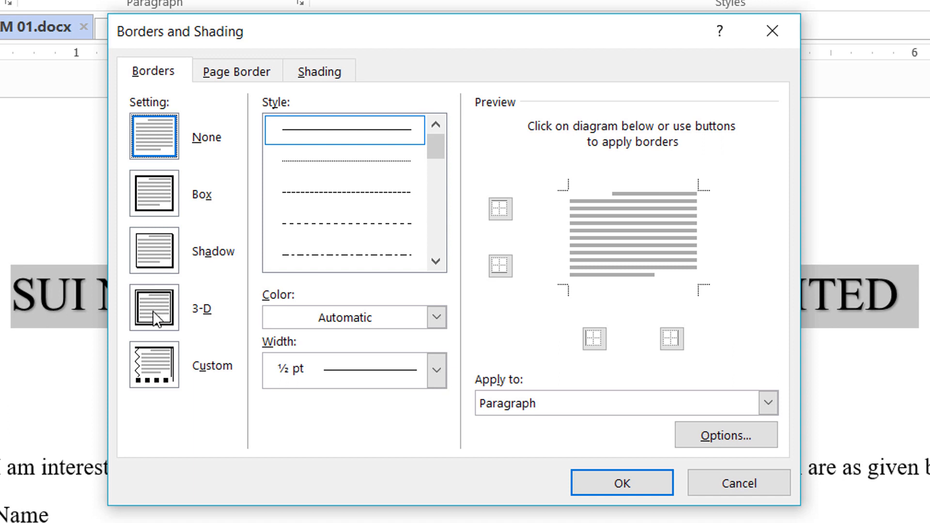
click(158, 189)
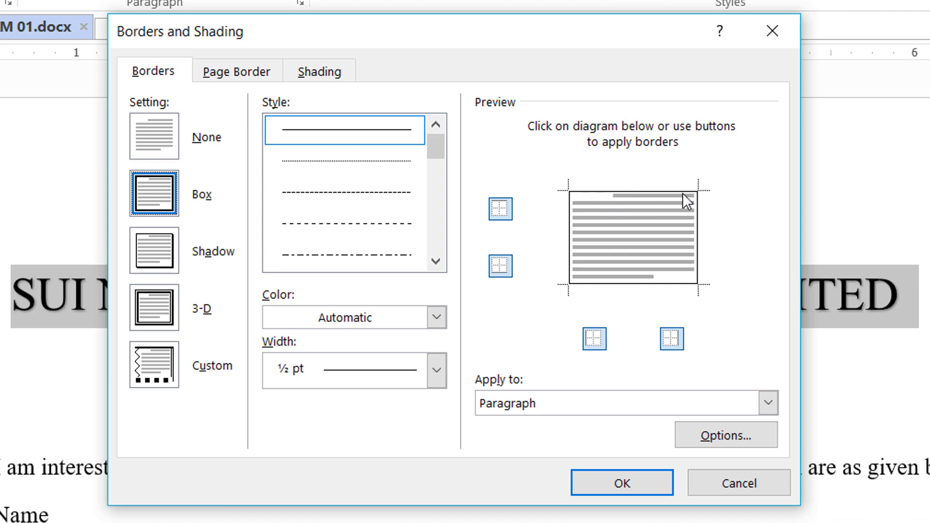
Try switching individual sides of the box border off and on in the preview, and restore the Box setting.
click(626, 190)
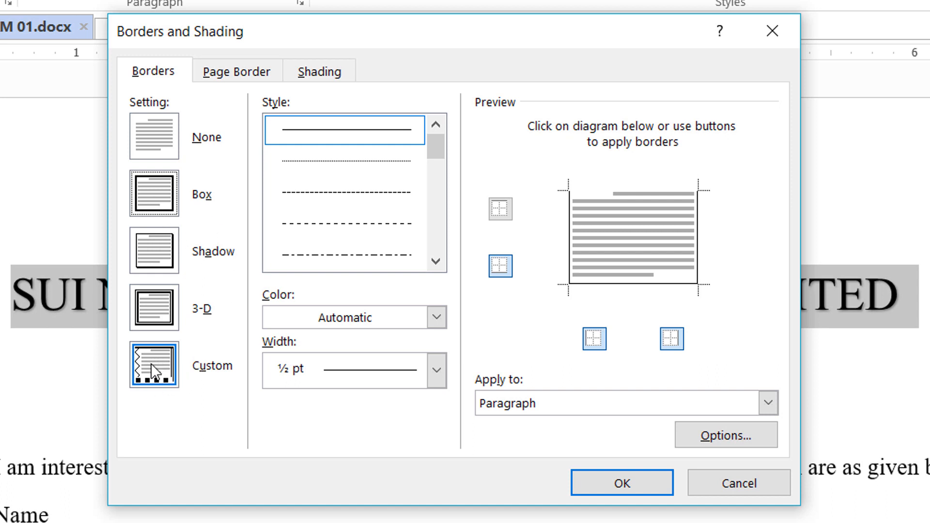
click(155, 199)
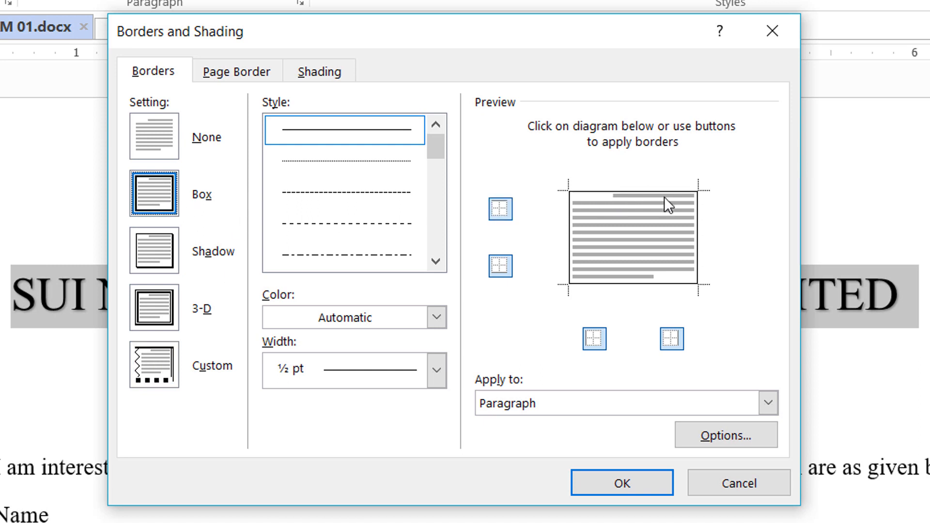
click(633, 191)
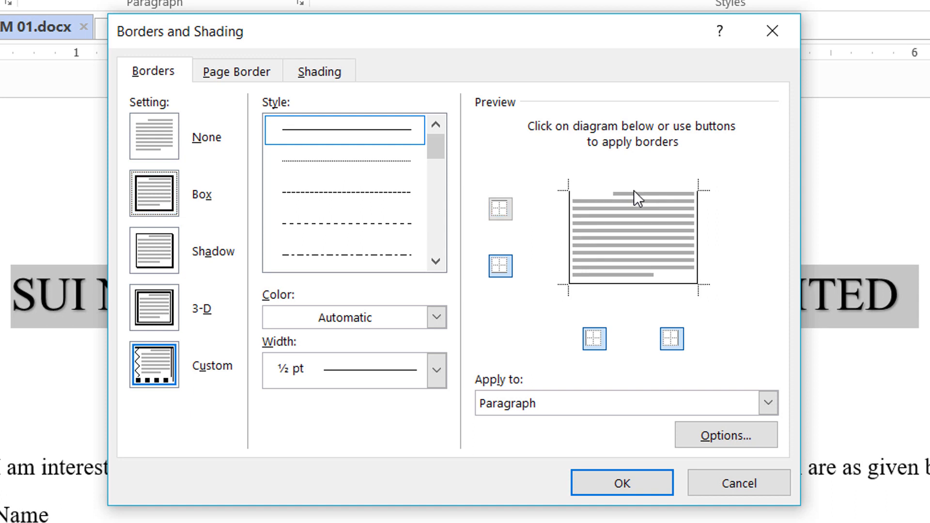
click(692, 225)
click(692, 228)
click(631, 193)
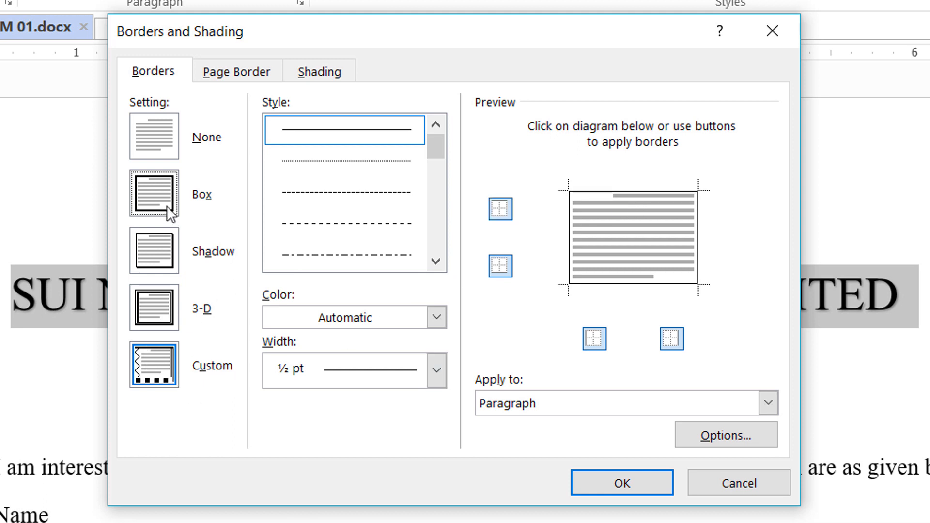
click(159, 193)
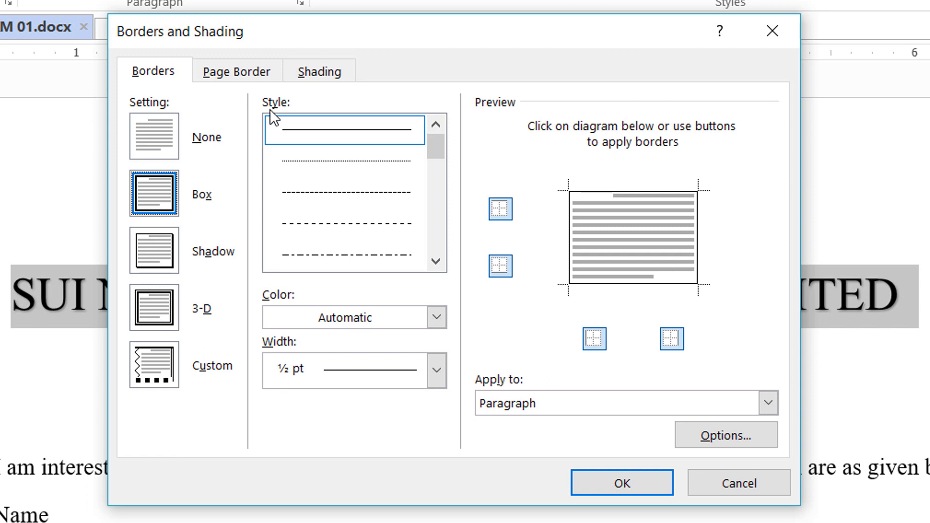
Choose the double border line style with a thick outer line and a thin inner line.
drag(438, 141, 432, 176)
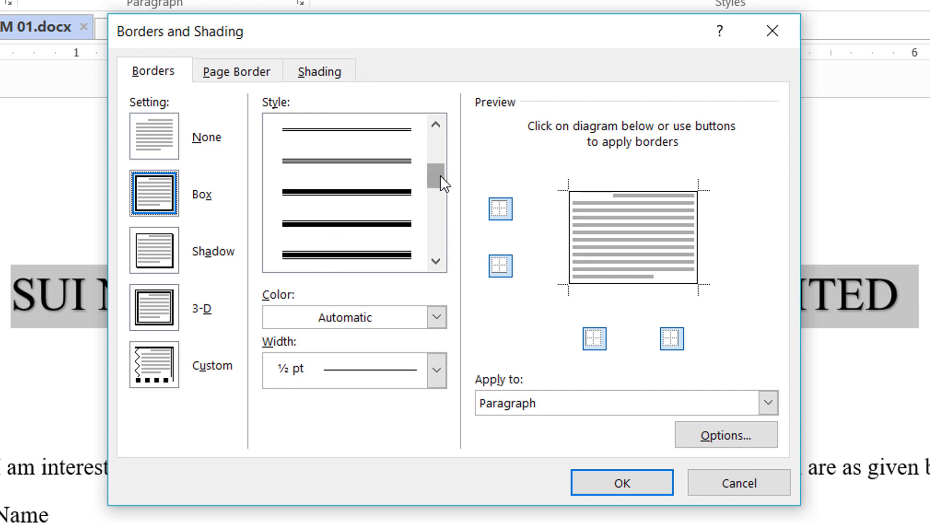
drag(440, 177, 327, 248)
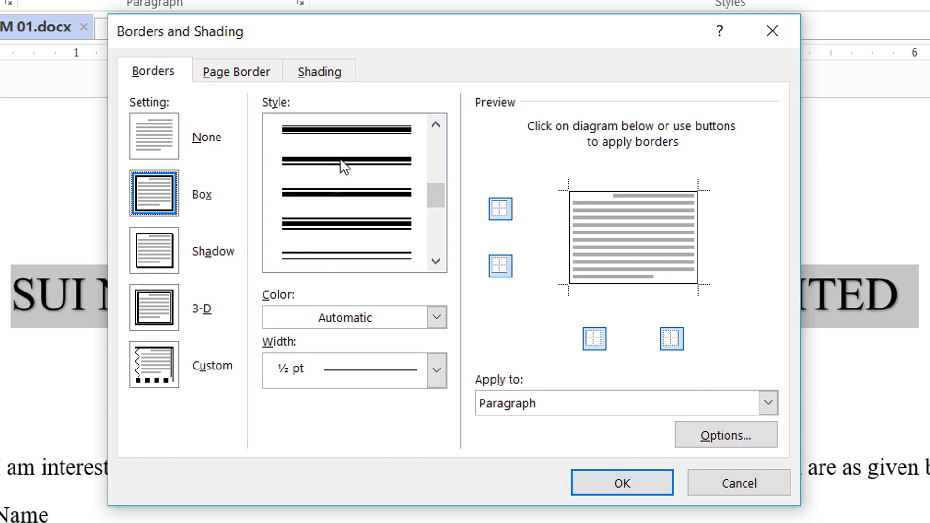
scroll(342, 167, up, 3)
scroll(368, 213, down, 2)
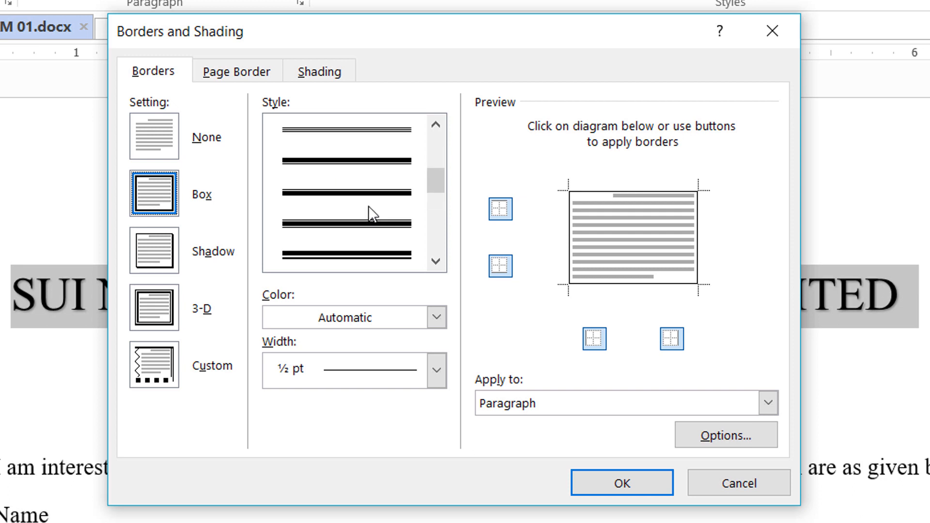
click(341, 165)
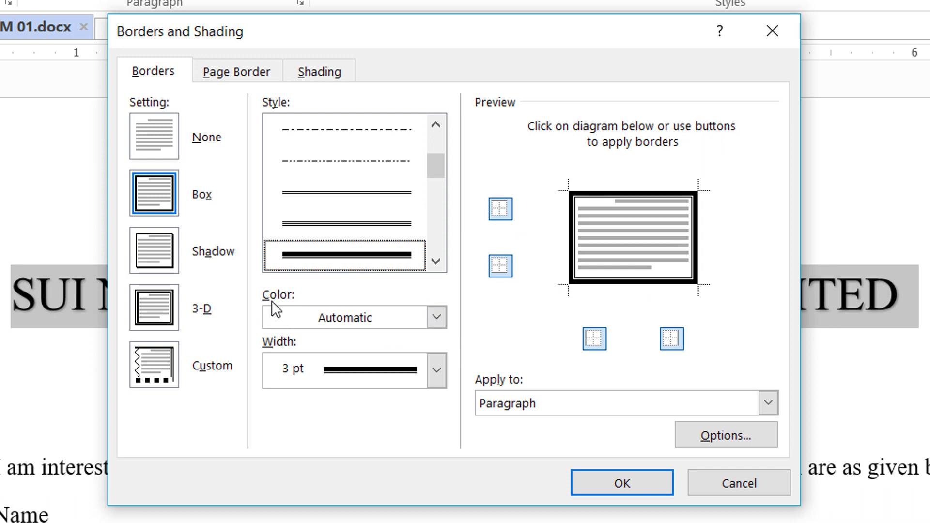
Colour the border standard red at 3 pt width and apply it to the title paragraph.
click(436, 320)
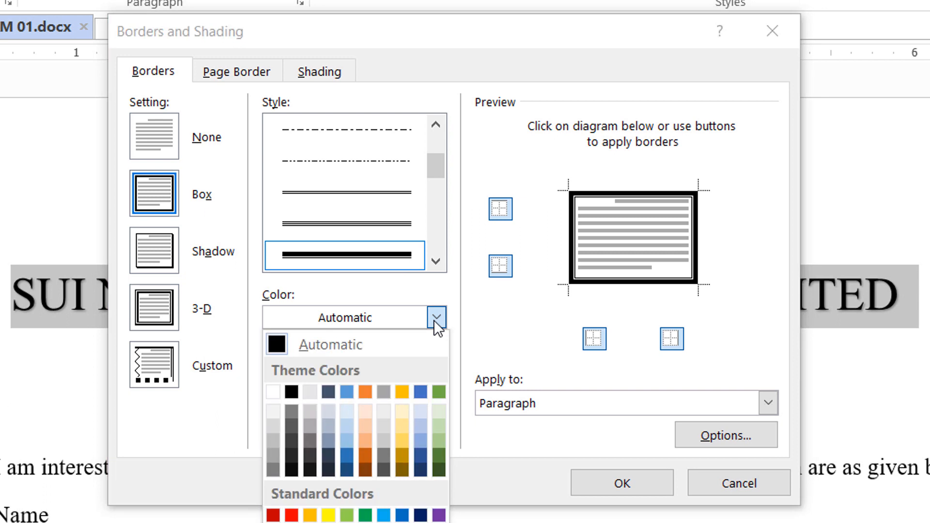
click(291, 514)
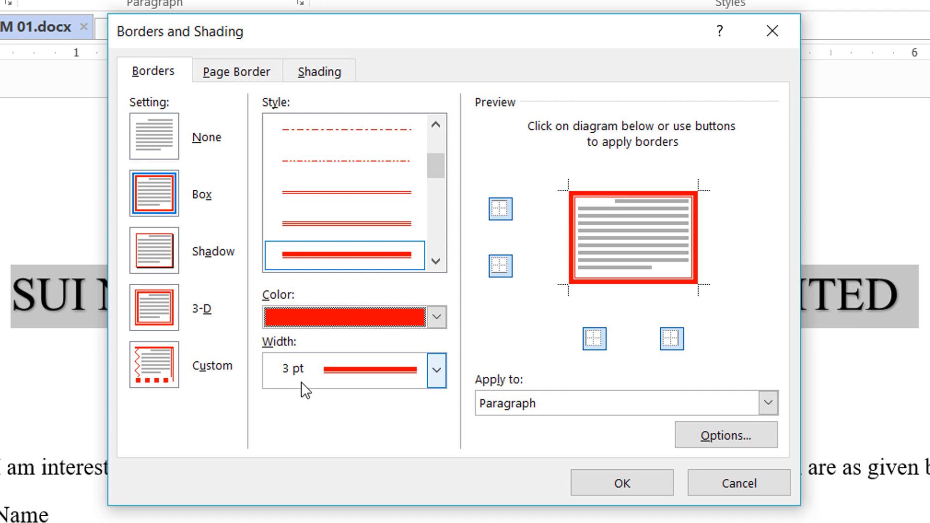
click(440, 369)
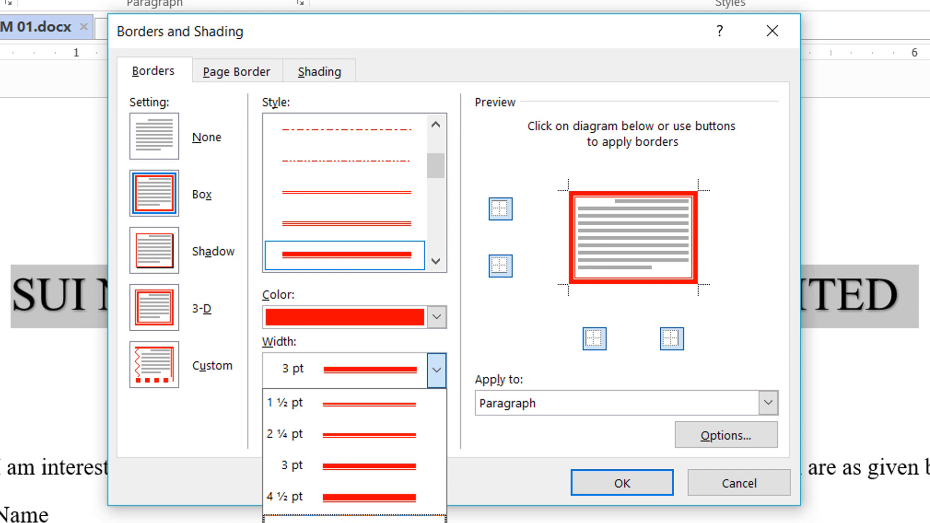
click(298, 374)
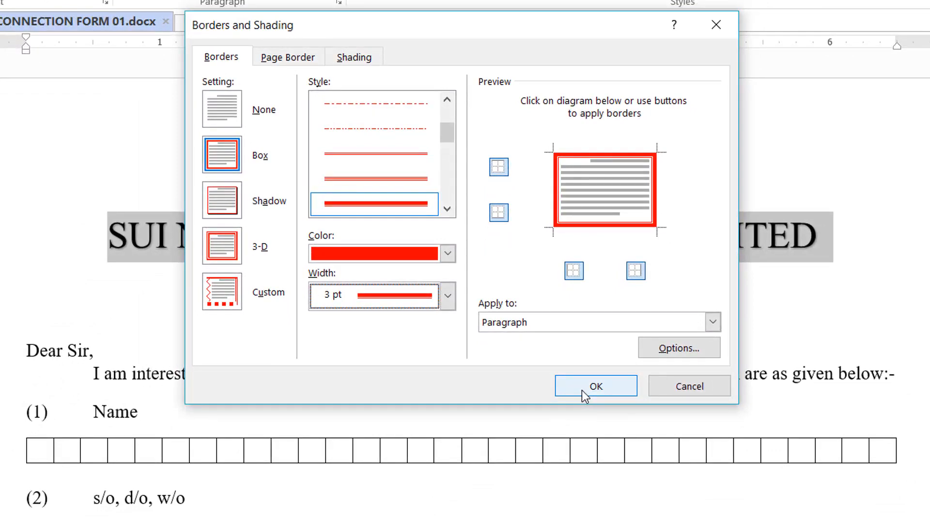
click(582, 391)
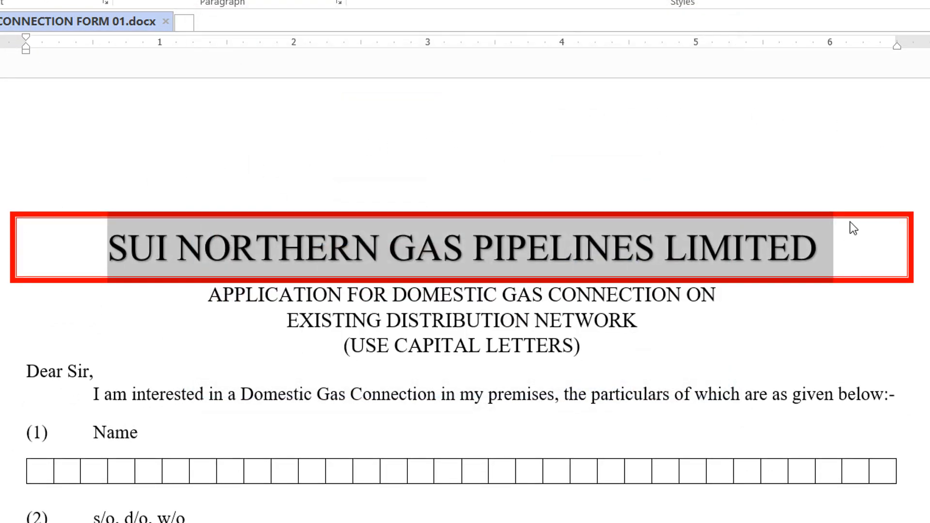
click(213, 260)
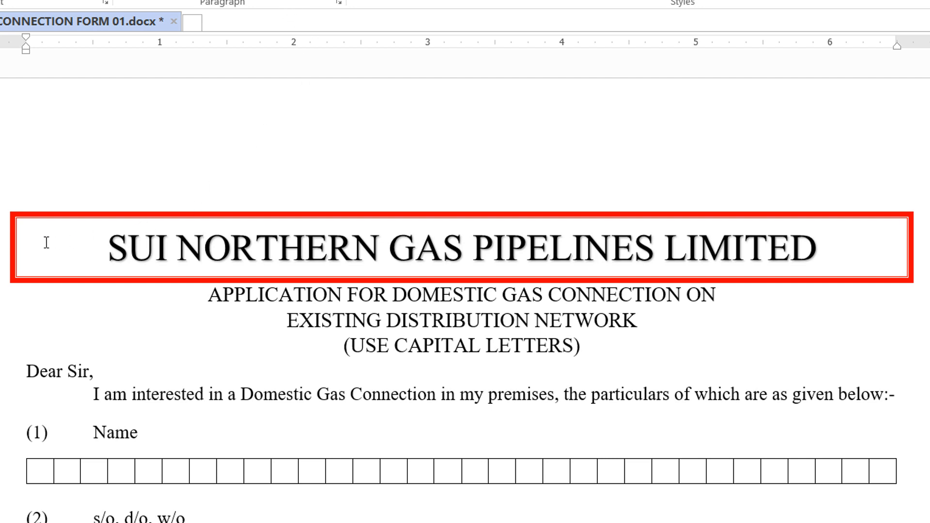
Reselect the bordered title line and set its shading fill to standard yellow in Borders and Shading.
click(2, 246)
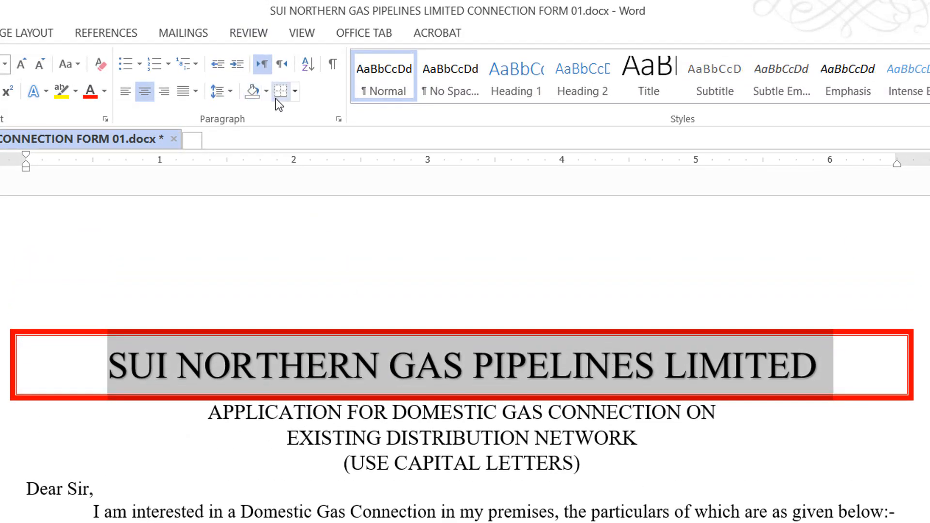
click(296, 90)
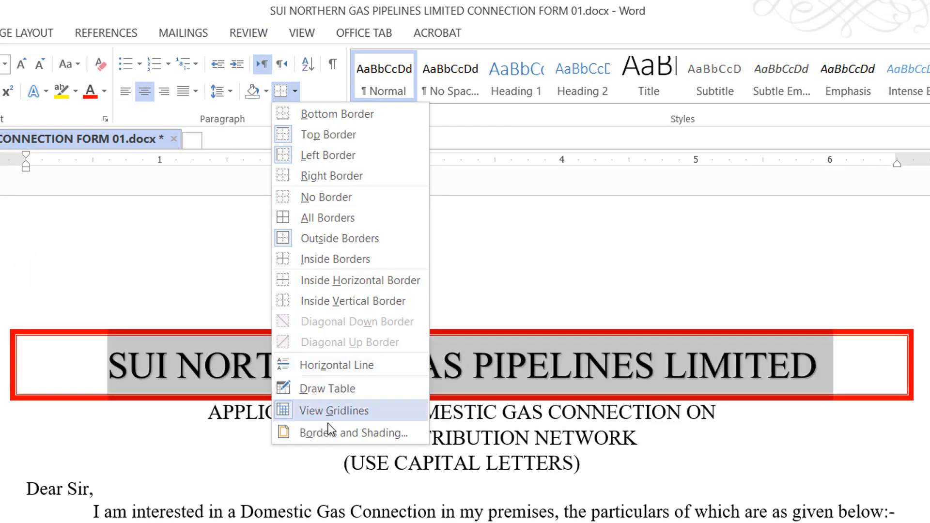
click(328, 433)
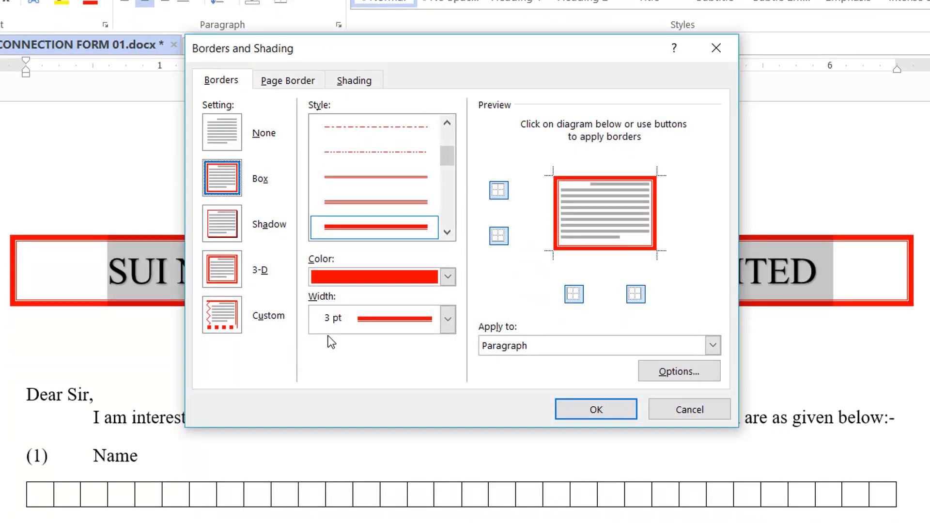
click(356, 80)
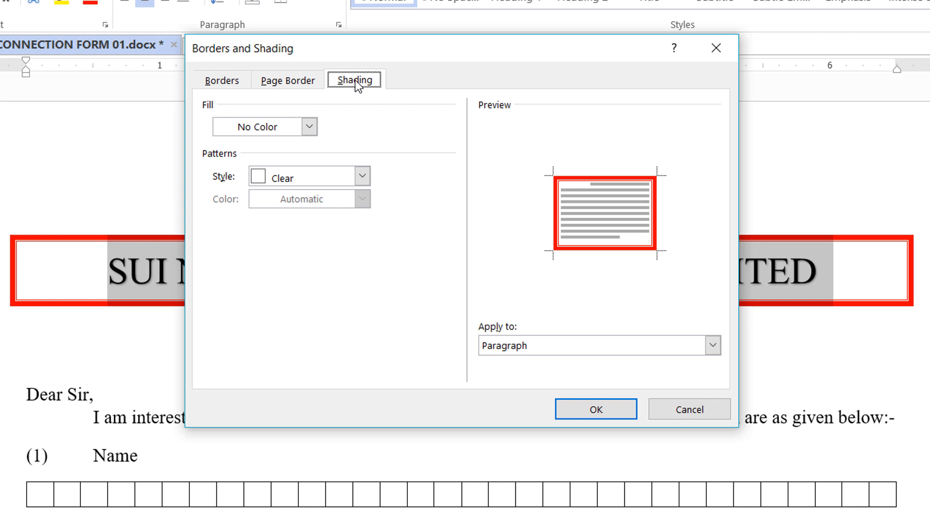
click(308, 126)
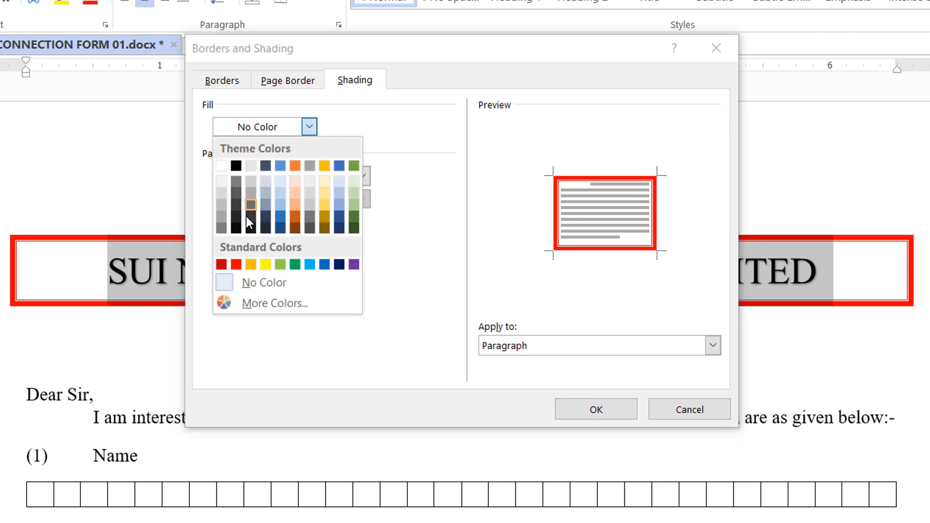
click(263, 267)
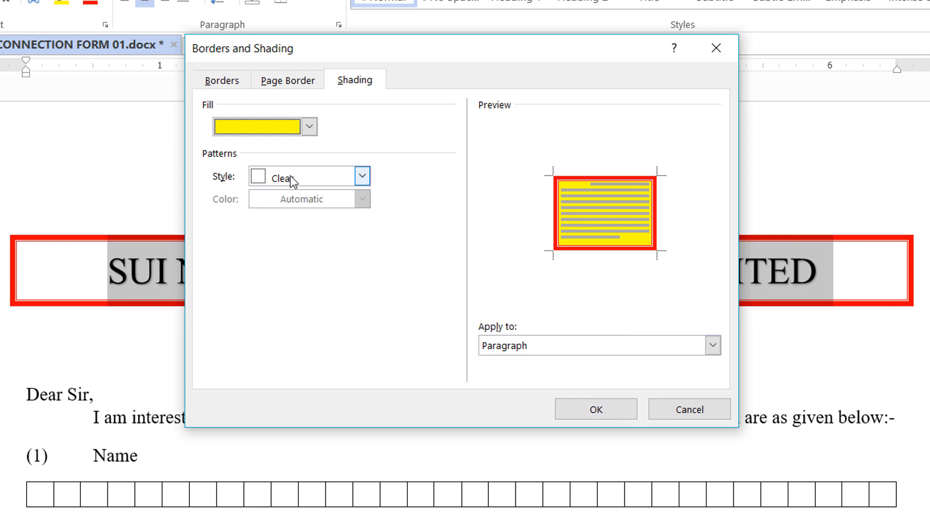
Set the shading pattern style to 40% and apply the shading to the title paragraph.
click(362, 177)
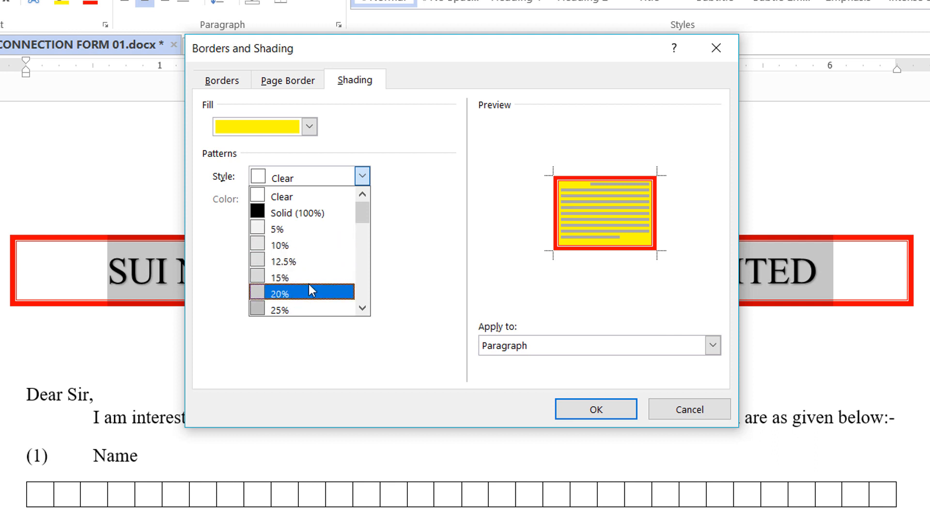
scroll(310, 290, down, 3)
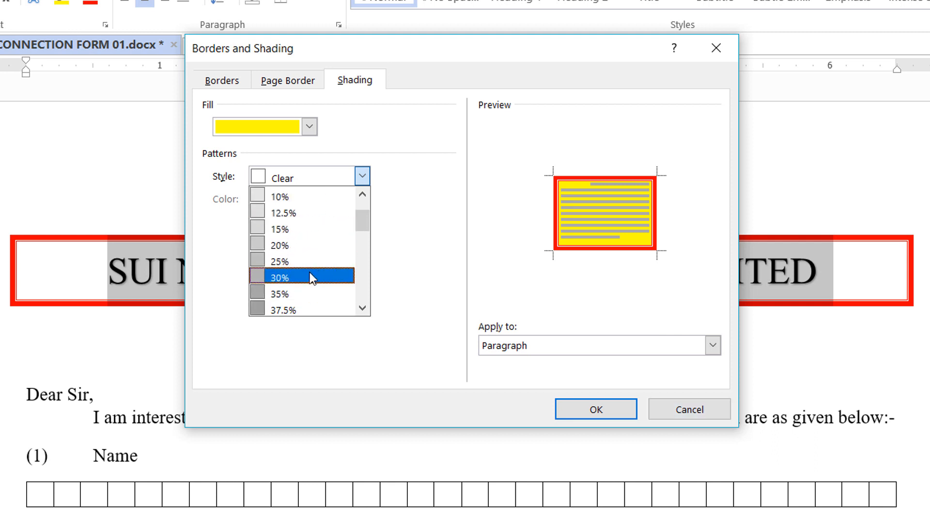
scroll(308, 274, down, 1)
scroll(307, 276, down, 2)
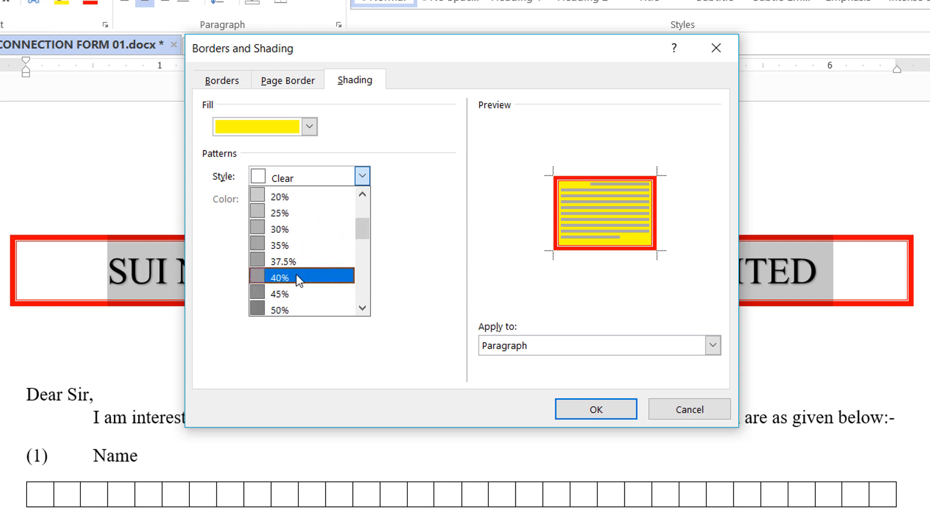
click(298, 278)
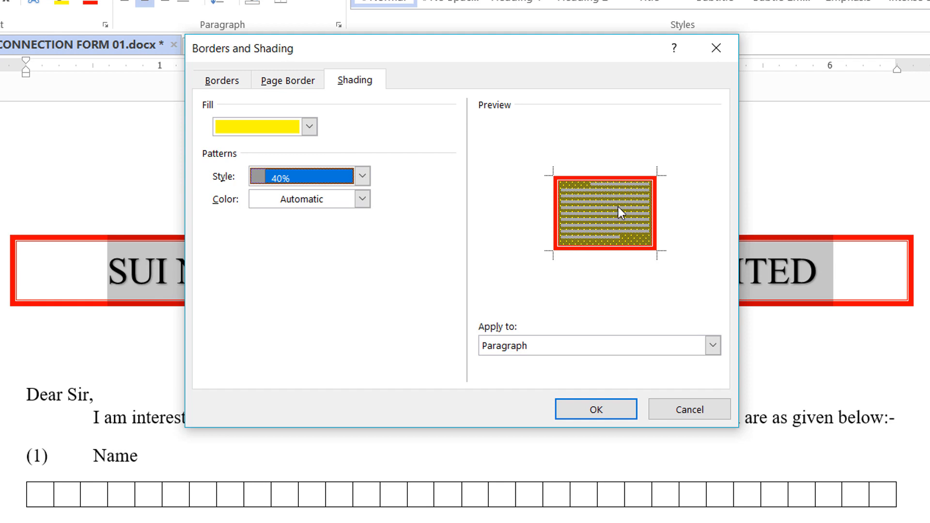
click(586, 409)
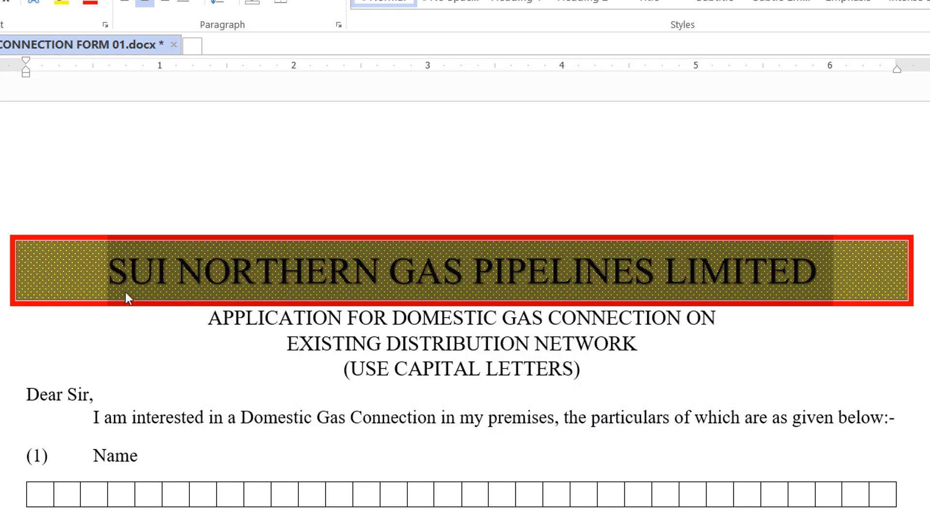
click(195, 278)
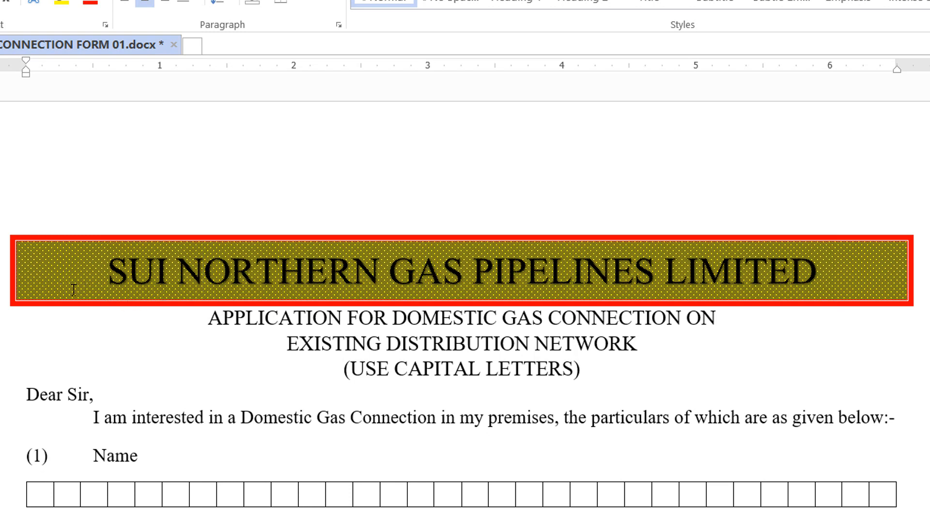
scroll(111, 296, up, 3)
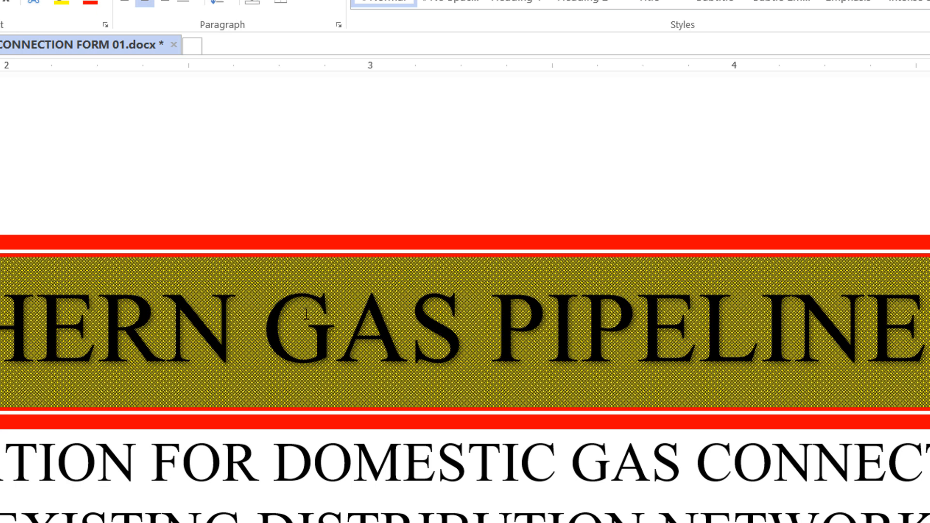
scroll(306, 313, down, 20)
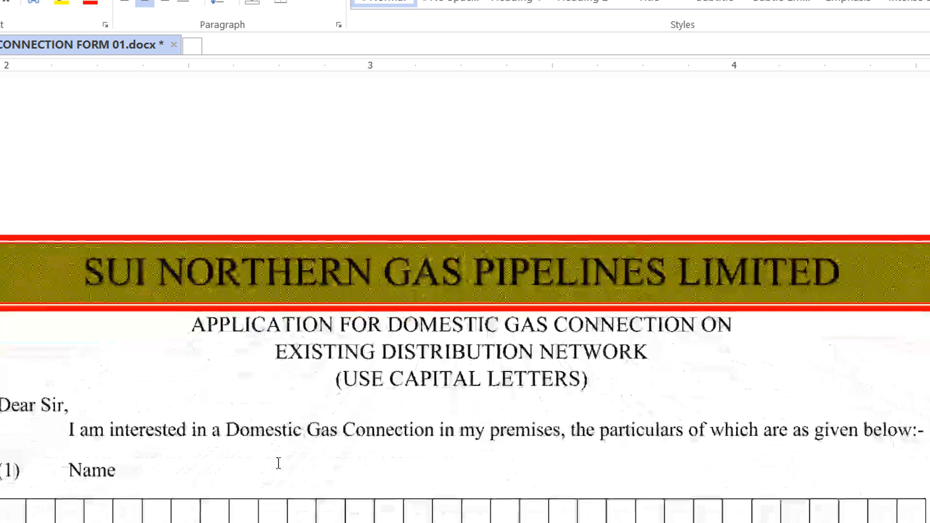
Try a 90% shading pattern style on the title paragraph, then undo it.
click(1, 283)
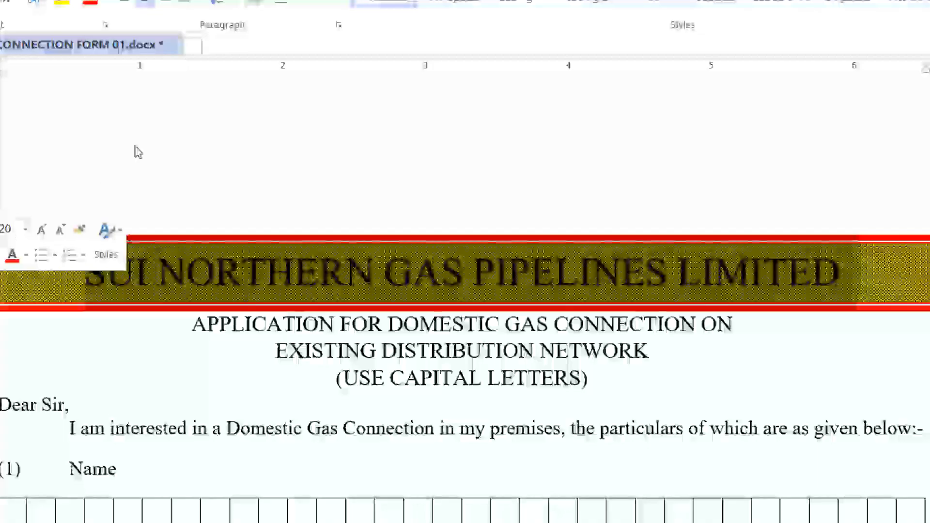
click(293, 2)
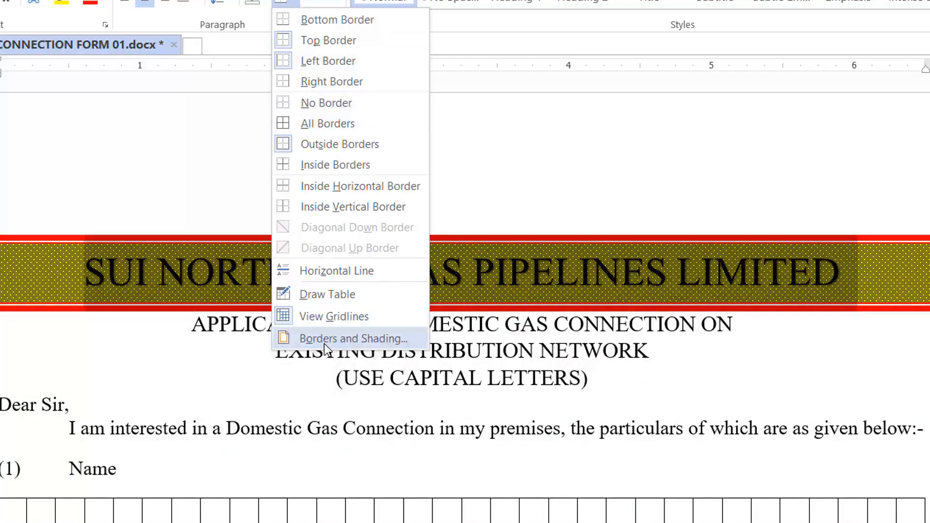
click(335, 339)
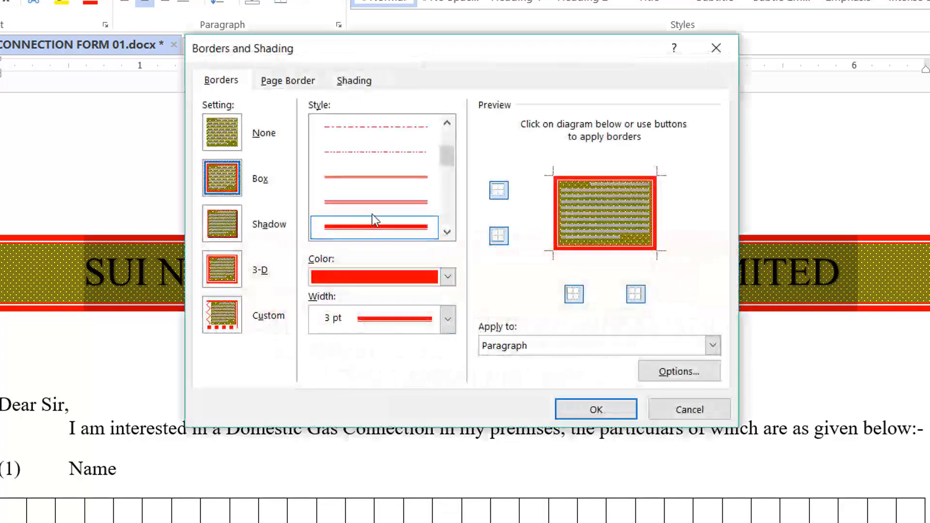
click(357, 83)
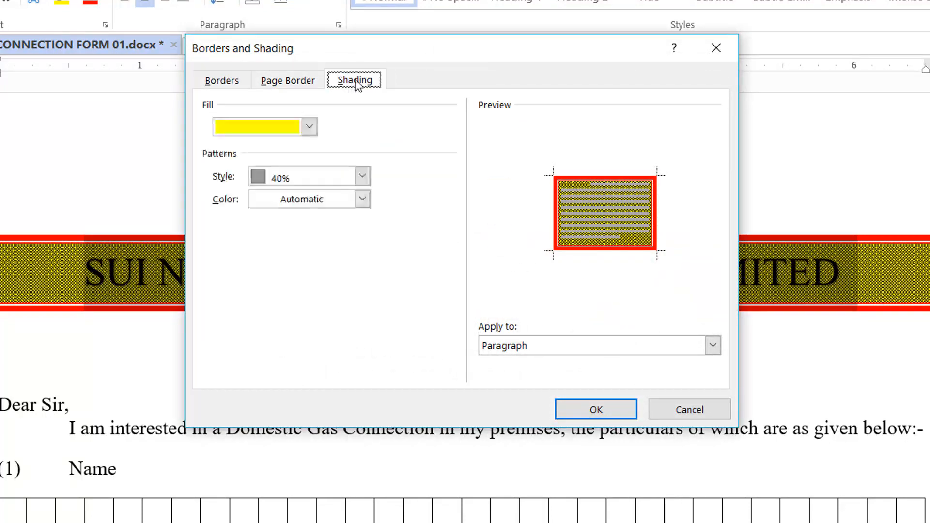
click(363, 177)
drag(361, 228, 363, 266)
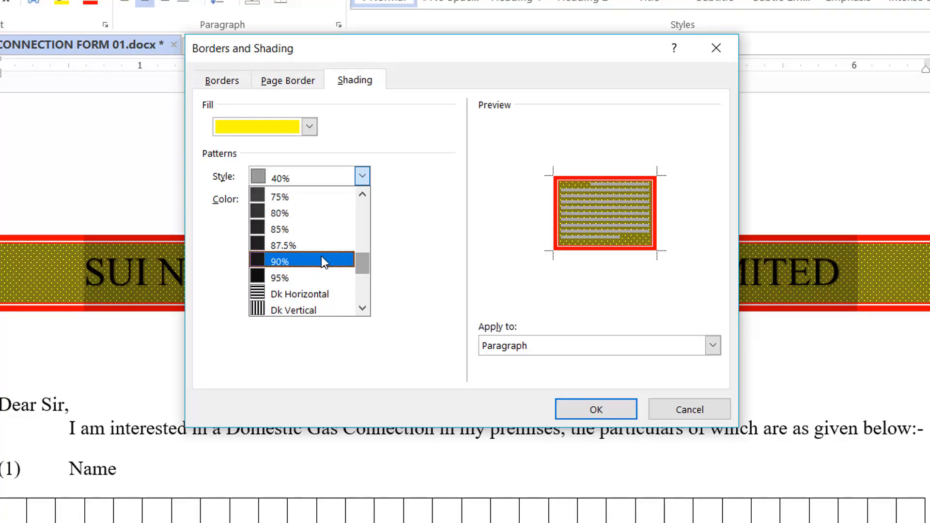
click(314, 262)
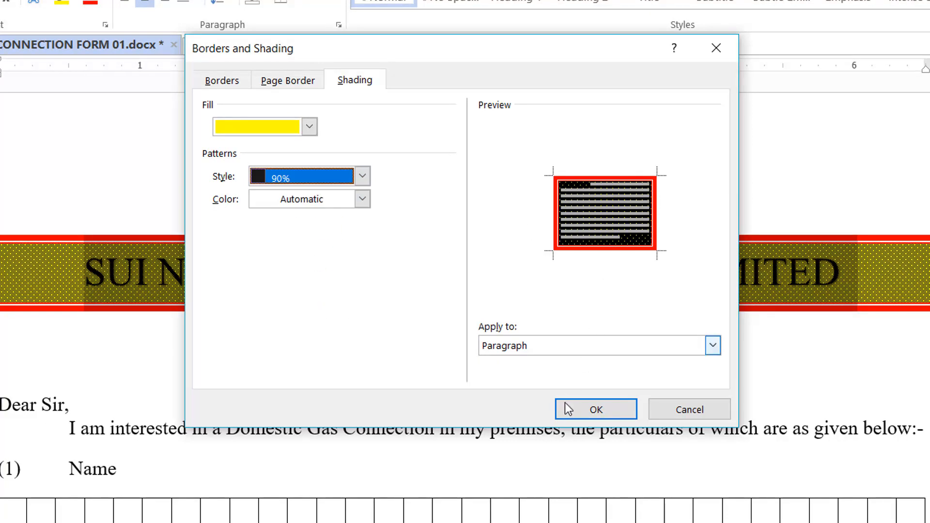
click(595, 410)
click(588, 280)
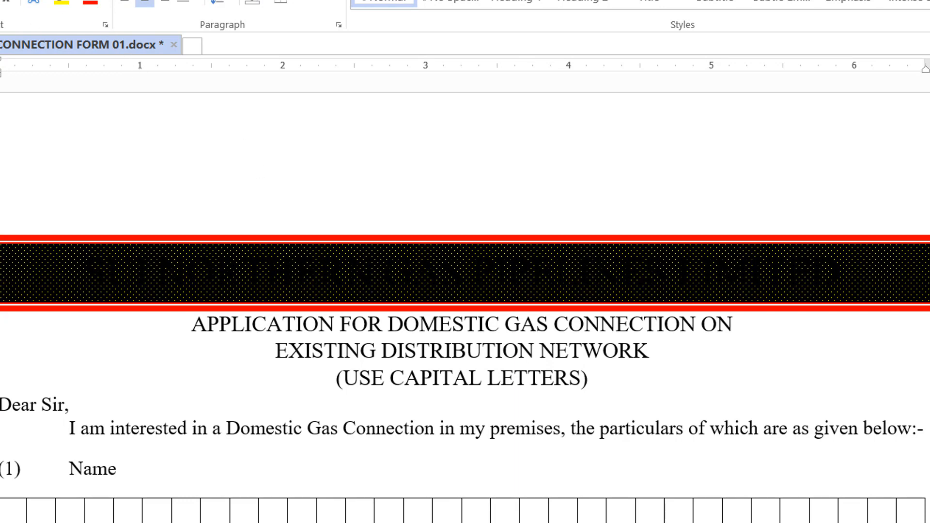
key(ctrl+z)
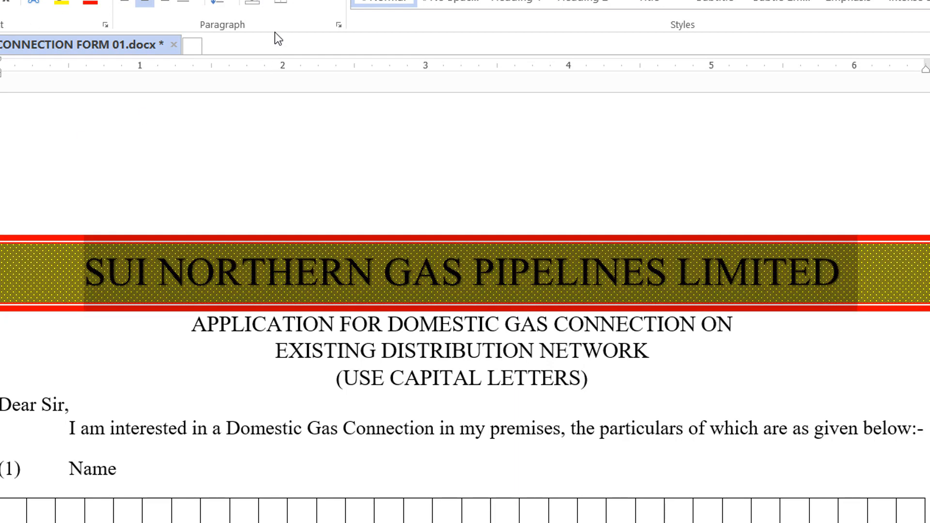
Set the title paragraph's shading pattern style to Clear in Borders and Shading and apply it.
click(294, 2)
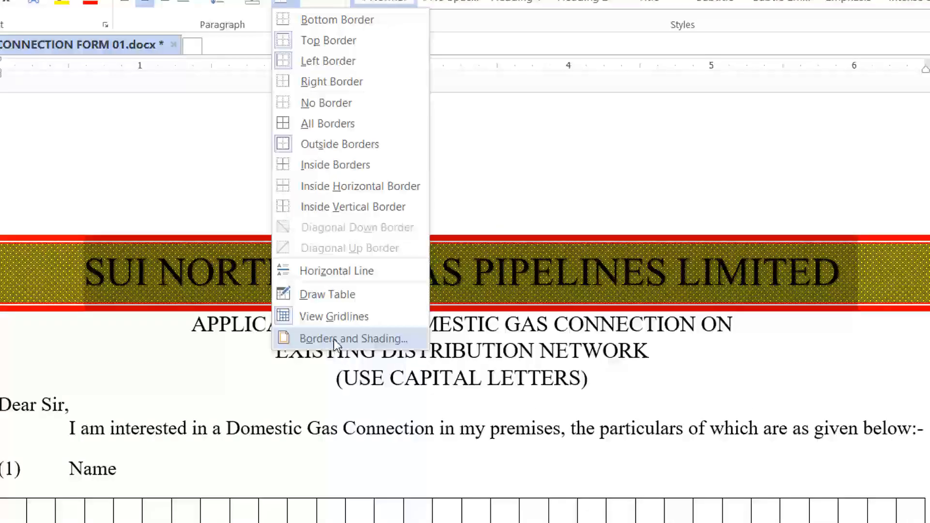
click(316, 342)
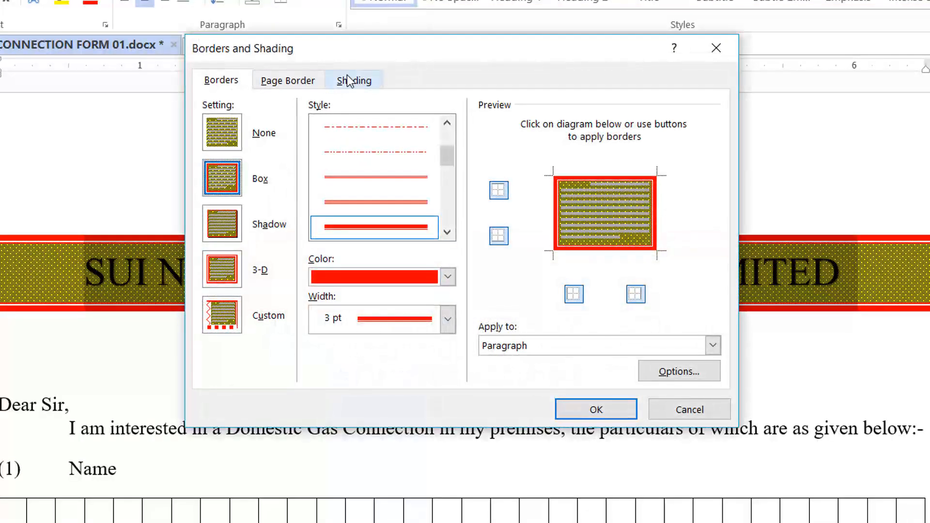
click(354, 80)
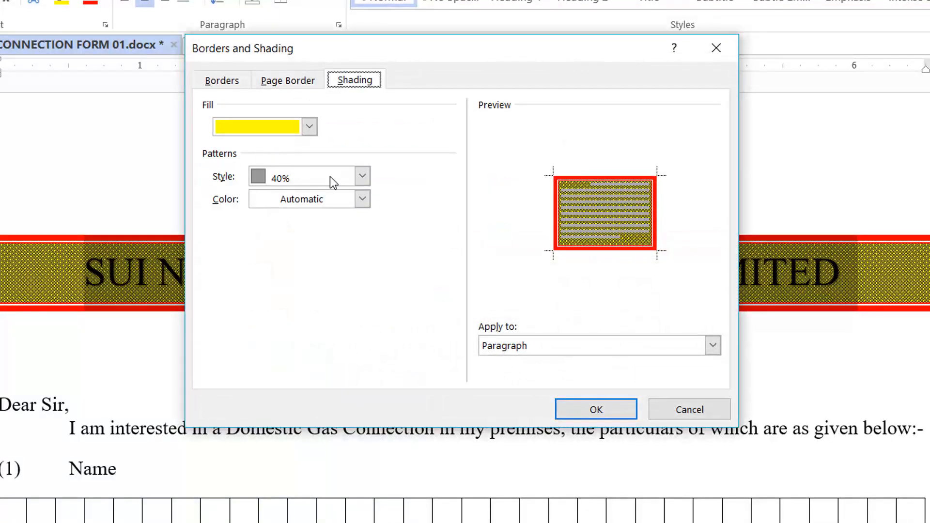
click(365, 176)
drag(362, 226, 360, 201)
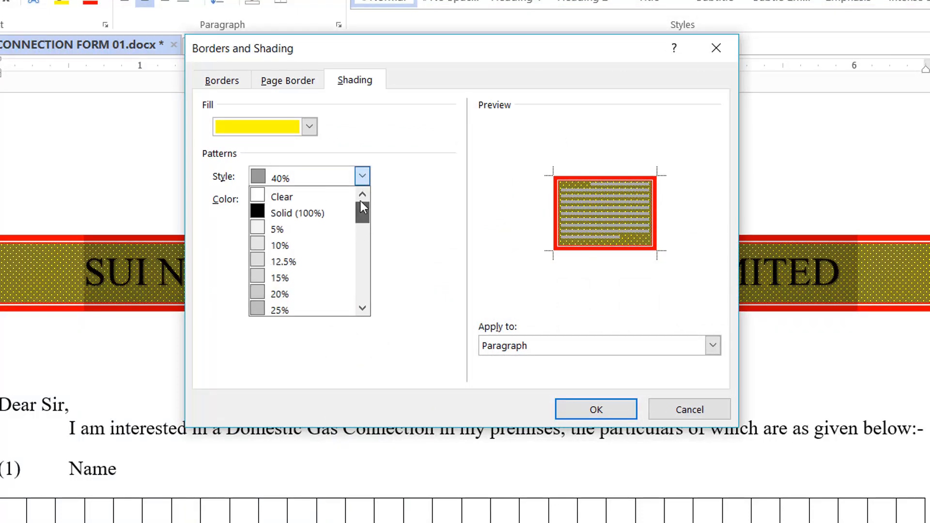
click(297, 199)
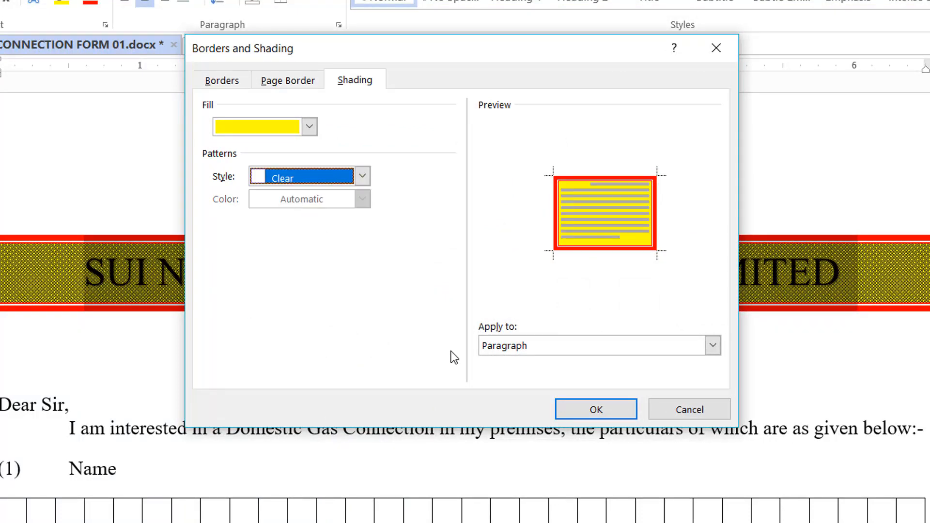
click(587, 411)
click(591, 409)
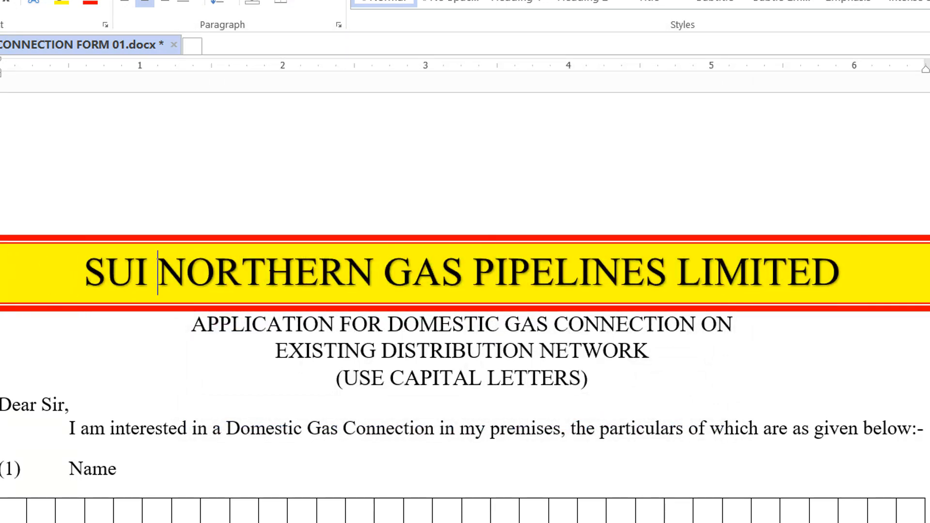
Select the title line and set its paragraph border to None in Borders and Shading.
click(20, 255)
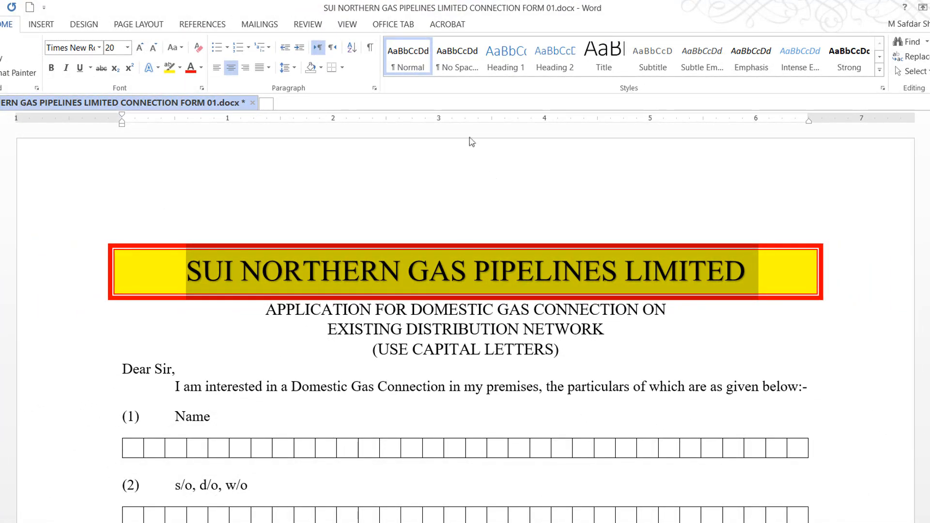
click(343, 68)
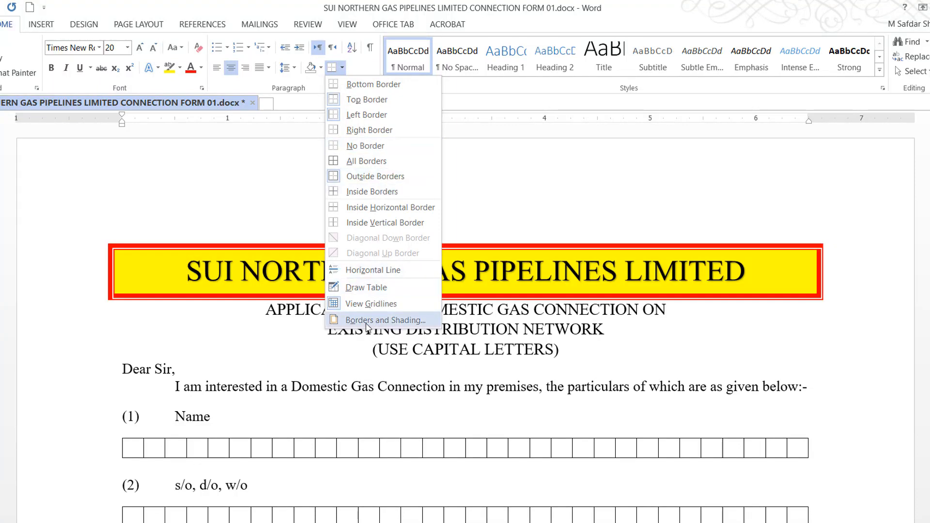
click(366, 322)
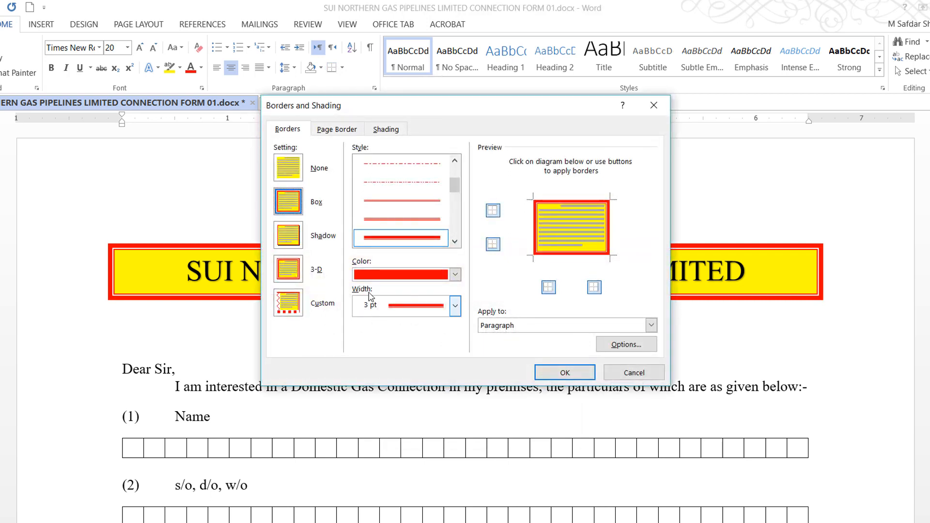
click(290, 172)
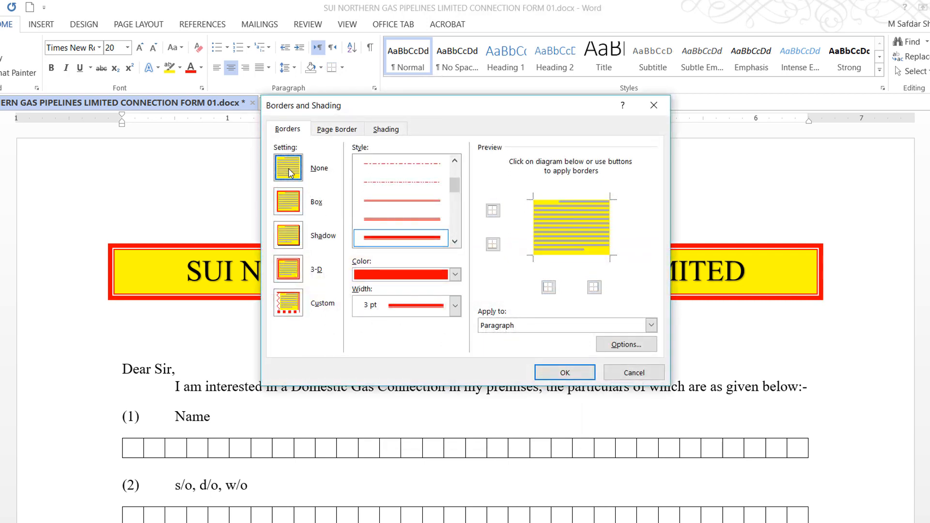
Set the title's shading fill to No Color and apply the changes to the paragraph.
click(386, 129)
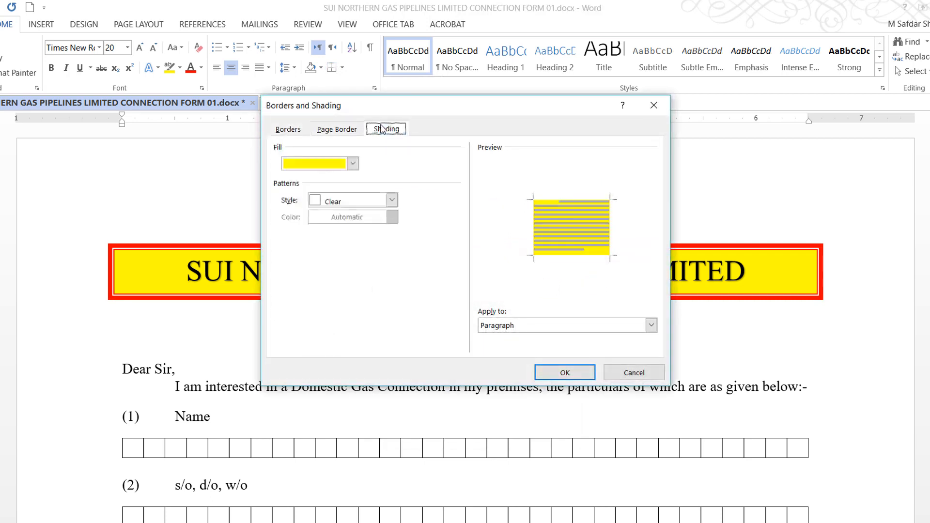
click(353, 164)
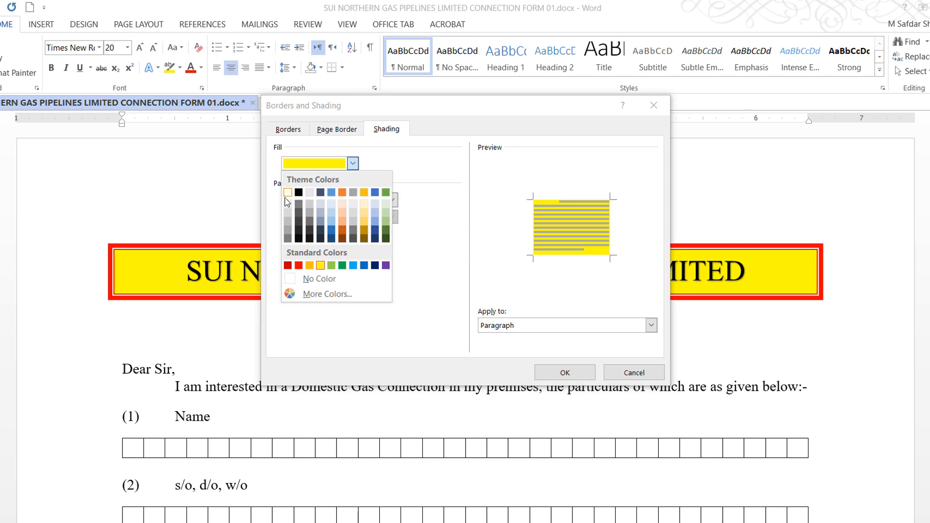
click(333, 284)
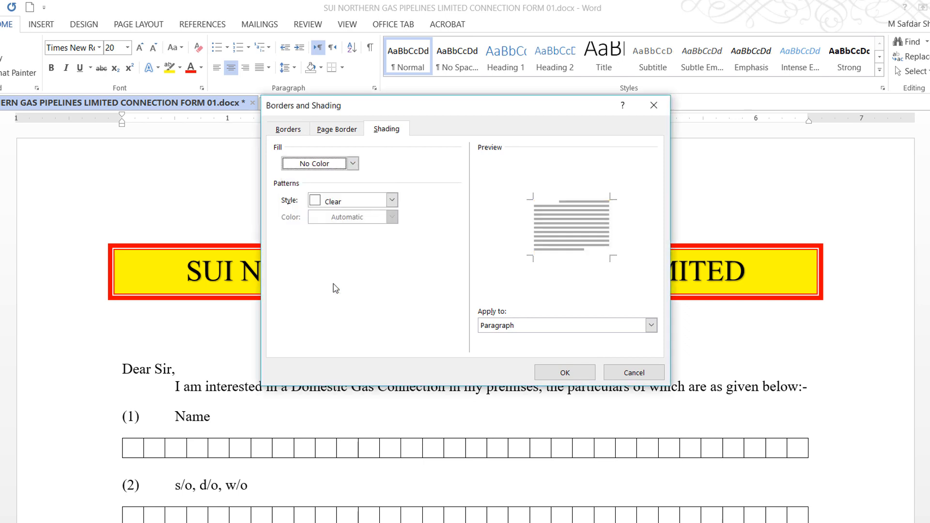
click(571, 373)
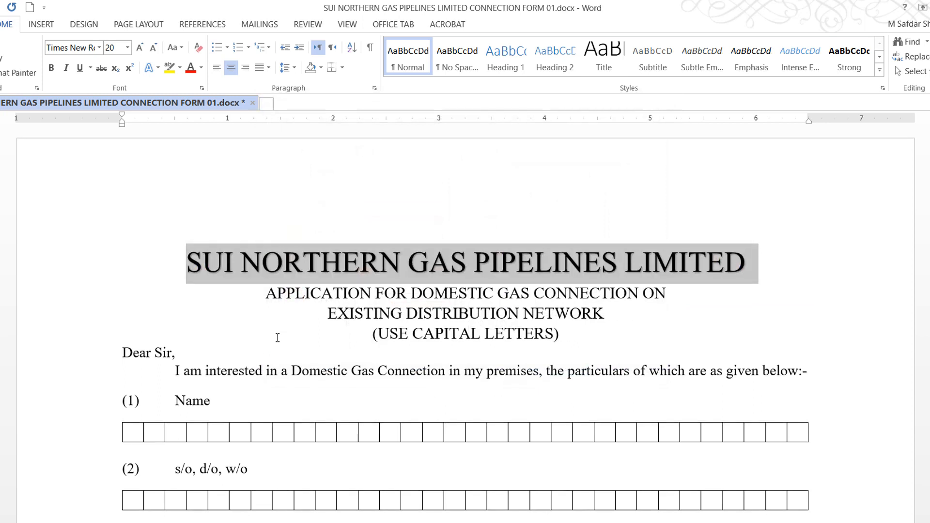
click(390, 334)
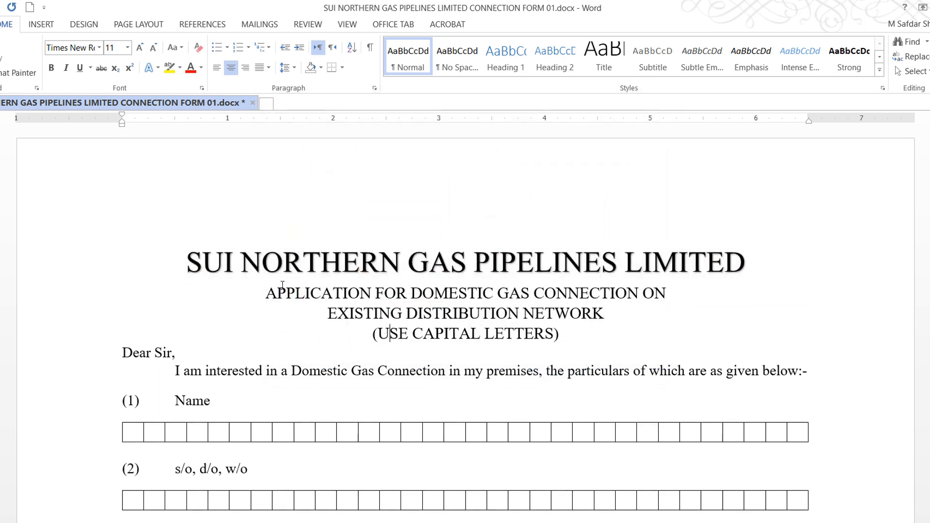
click(342, 68)
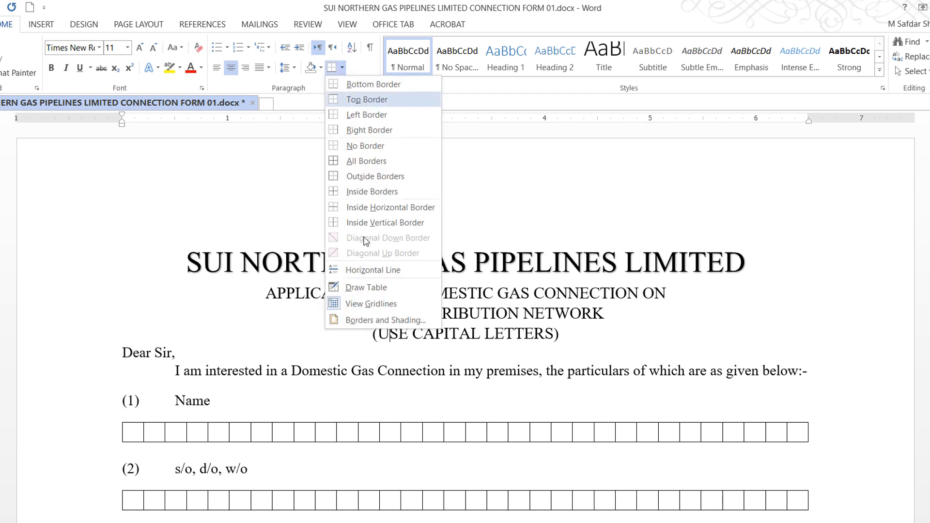
click(374, 320)
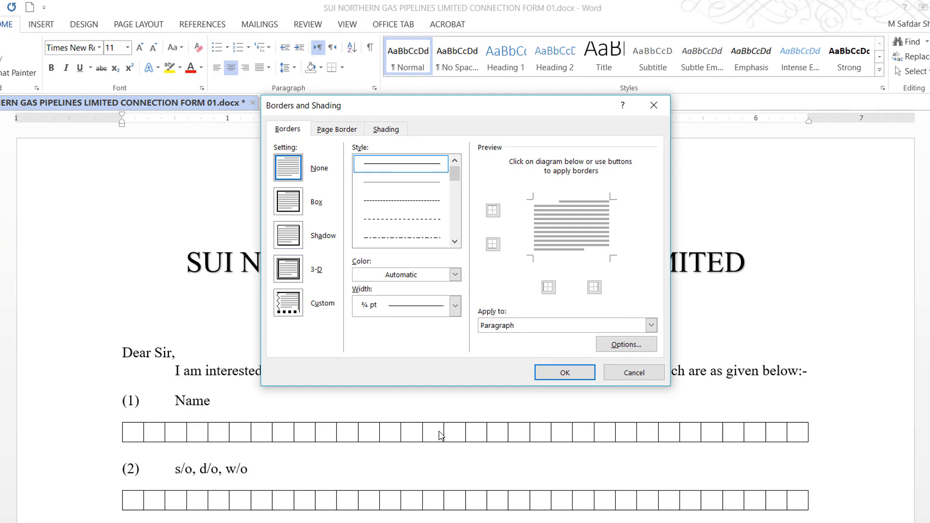
click(630, 369)
scroll(415, 364, down, 7)
scroll(405, 367, up, 7)
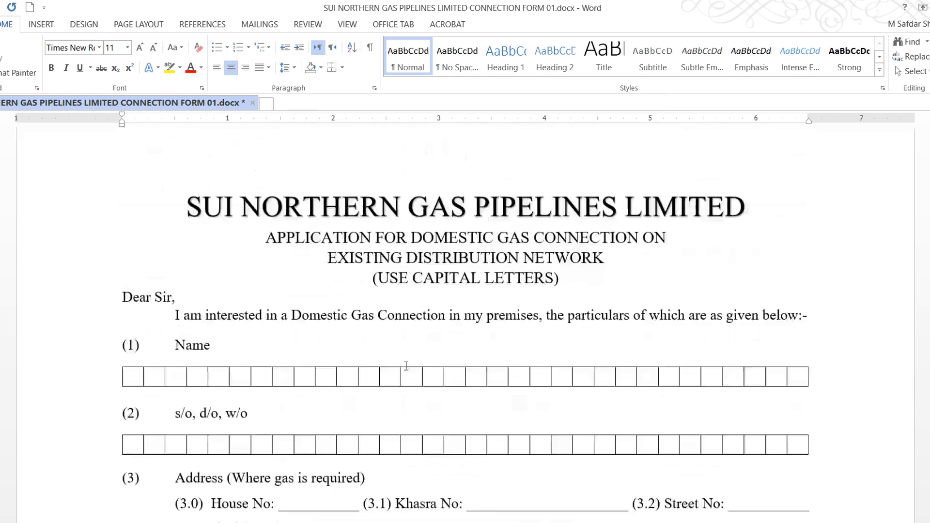
scroll(201, 266, down, 1)
drag(108, 251, 102, 293)
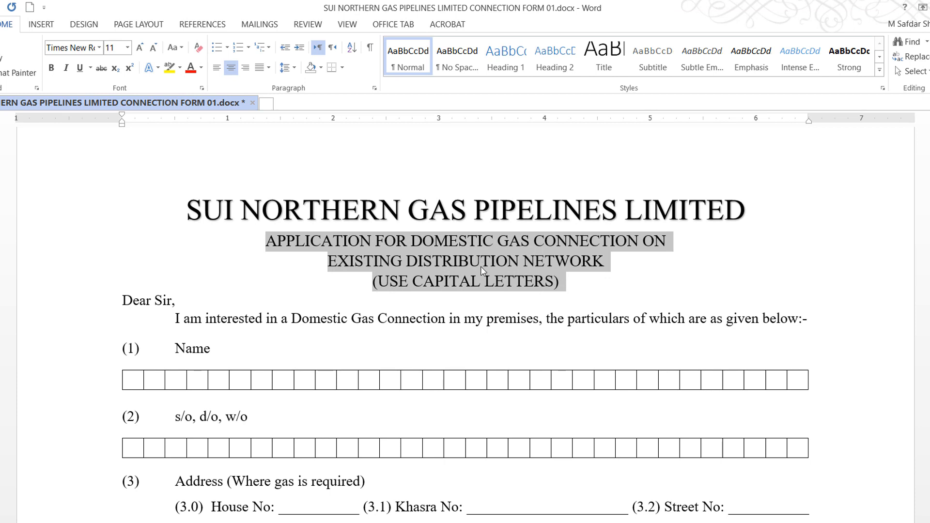
scroll(331, 235, up, 1)
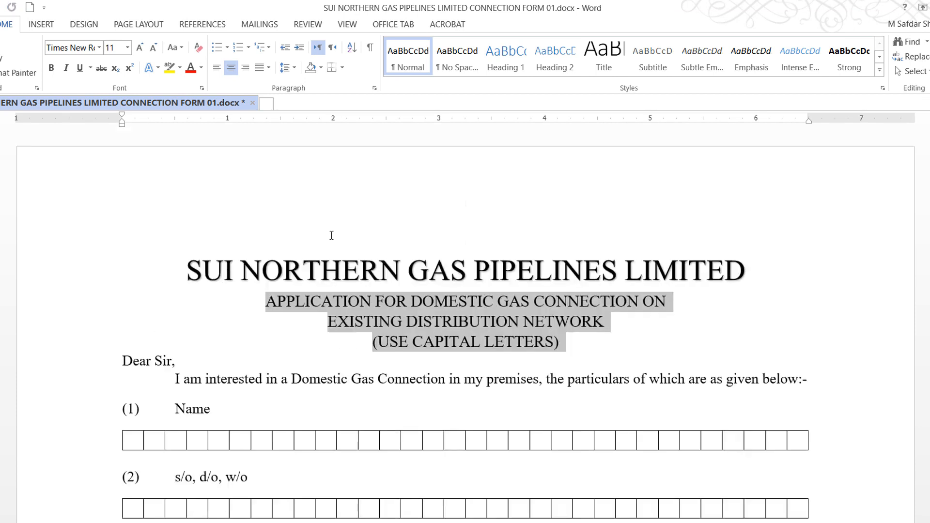
click(367, 204)
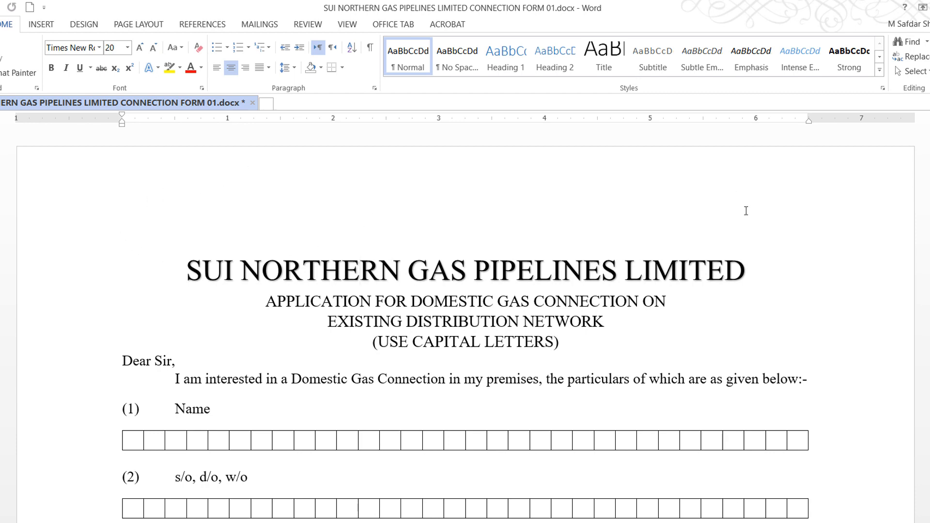
Choose the Box setting for a page border applied to the whole document in Borders and Shading.
click(342, 71)
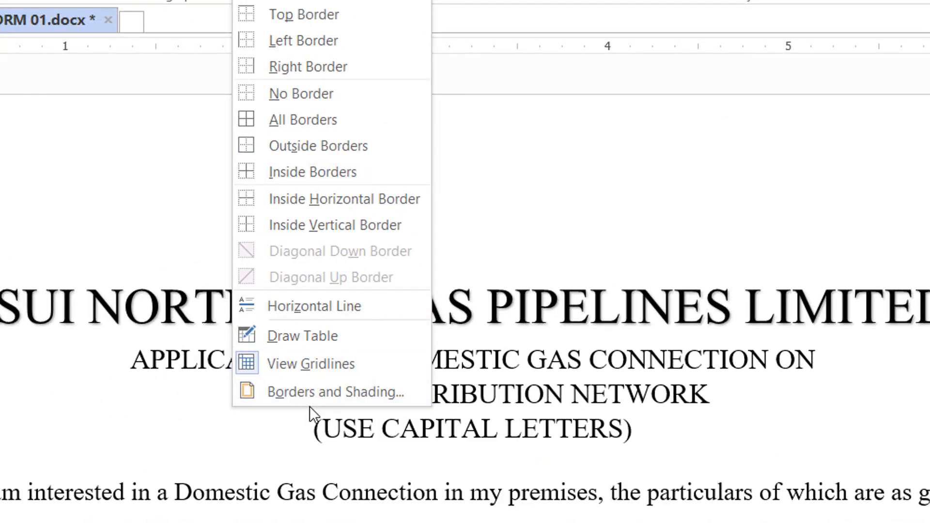
click(330, 392)
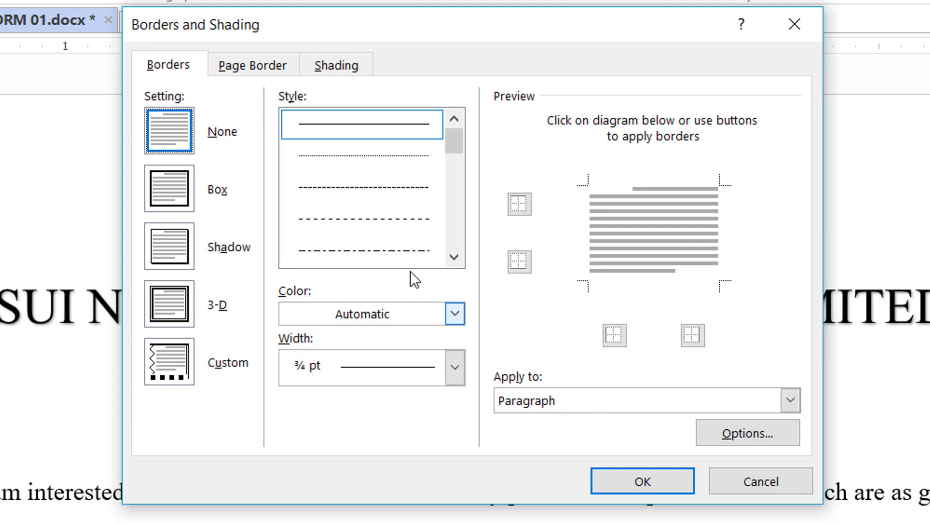
click(259, 72)
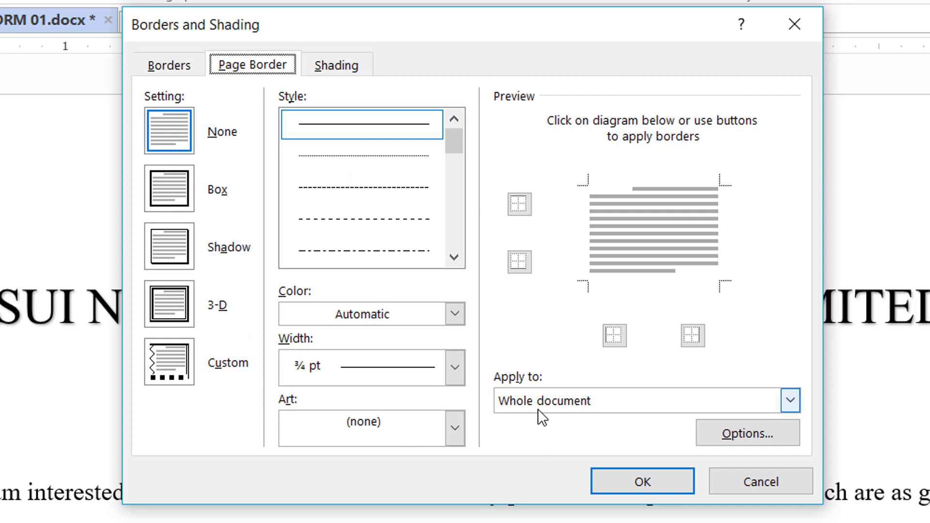
click(789, 400)
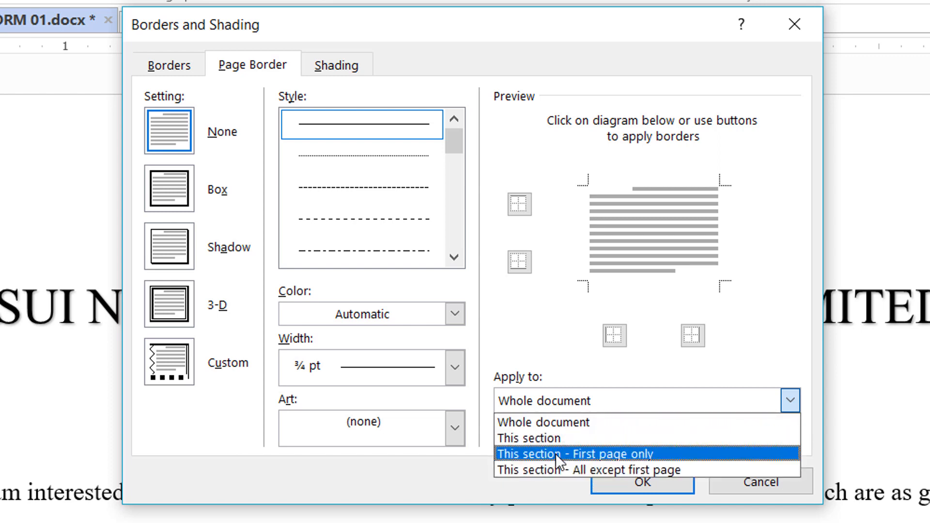
click(784, 390)
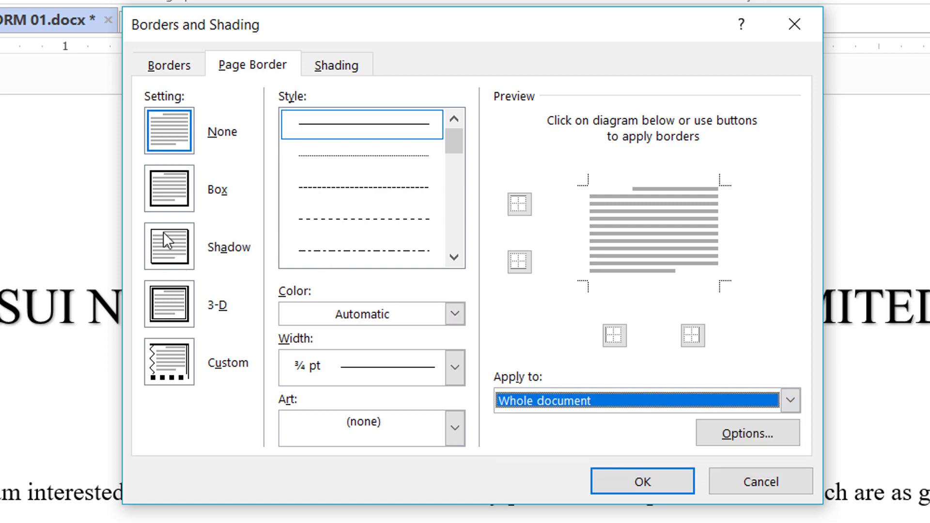
click(179, 184)
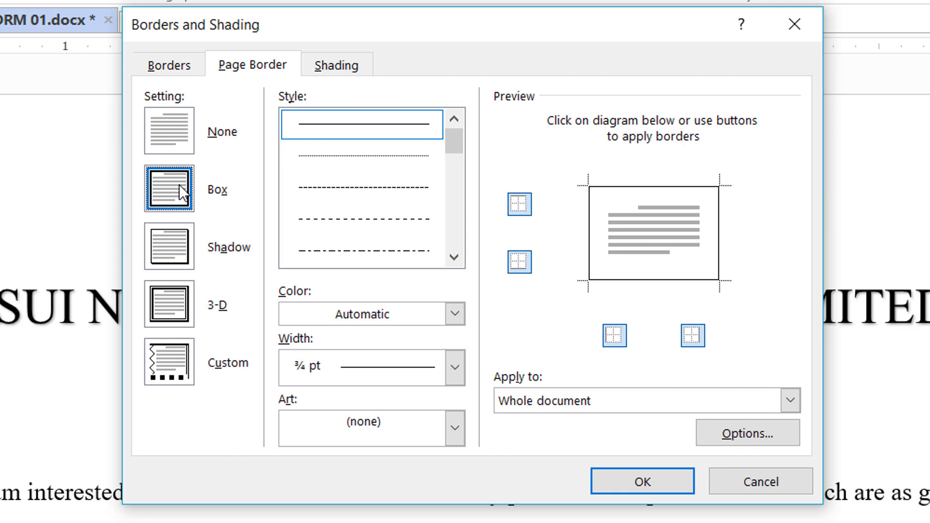
Set the page border's line style to the triple line with a thick line between two thin ones.
drag(454, 138, 449, 185)
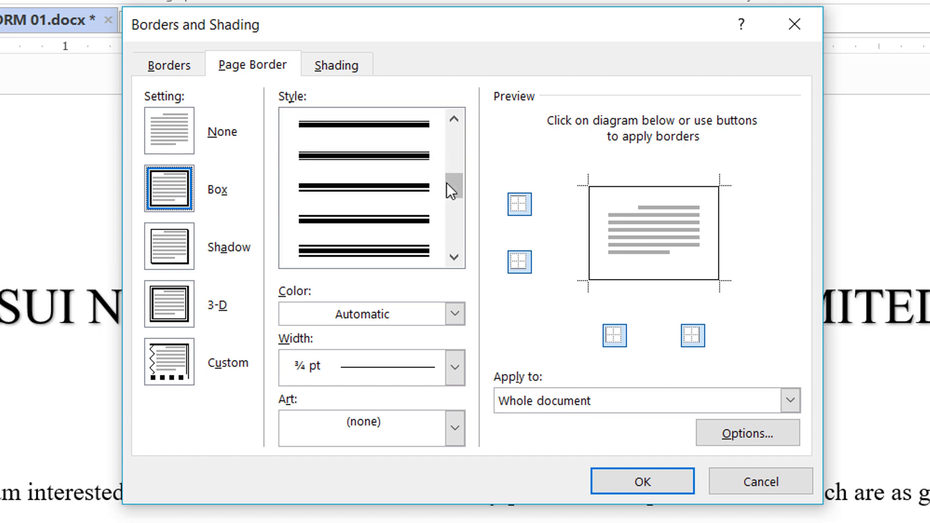
click(373, 125)
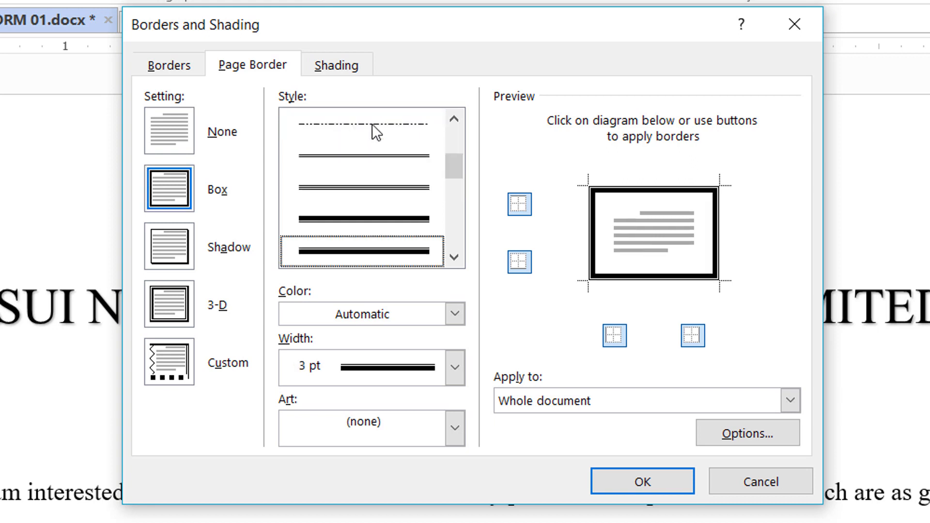
drag(454, 170, 454, 190)
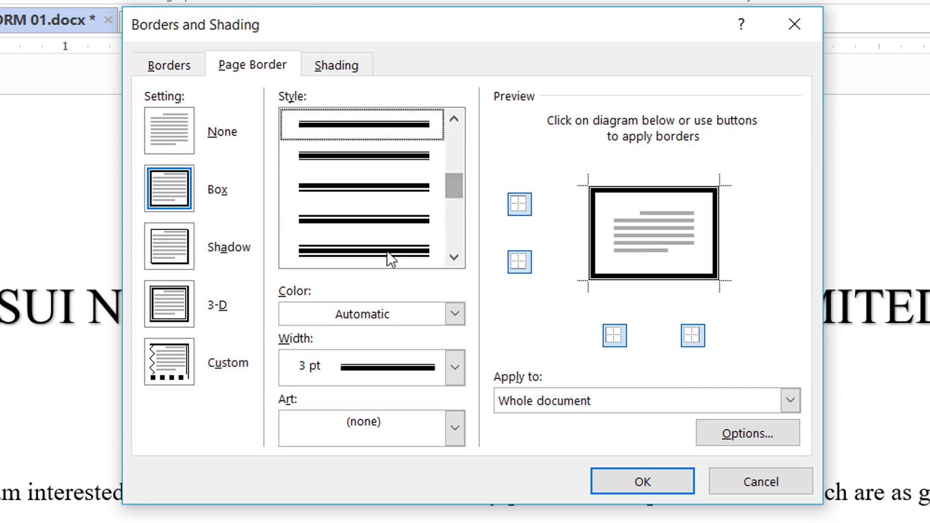
click(366, 254)
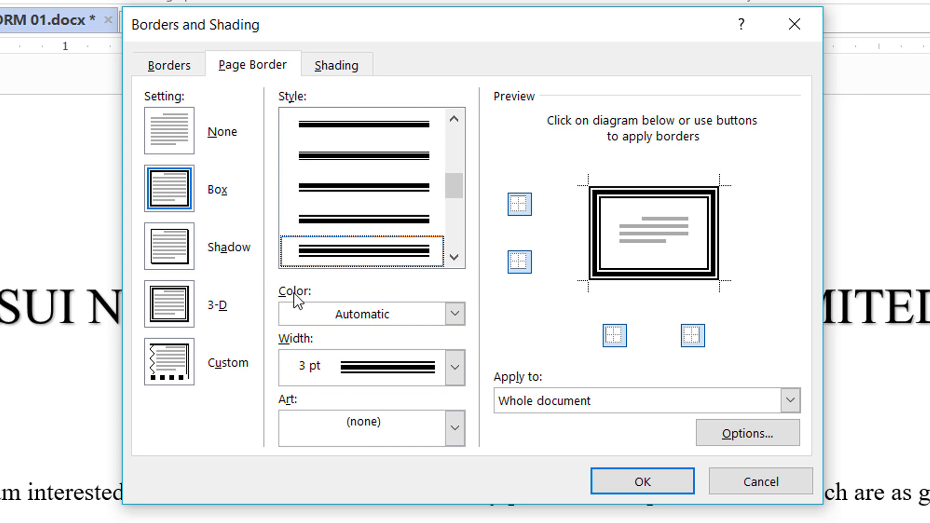
Color the page border with the orange theme color and apply it to the whole document.
click(455, 313)
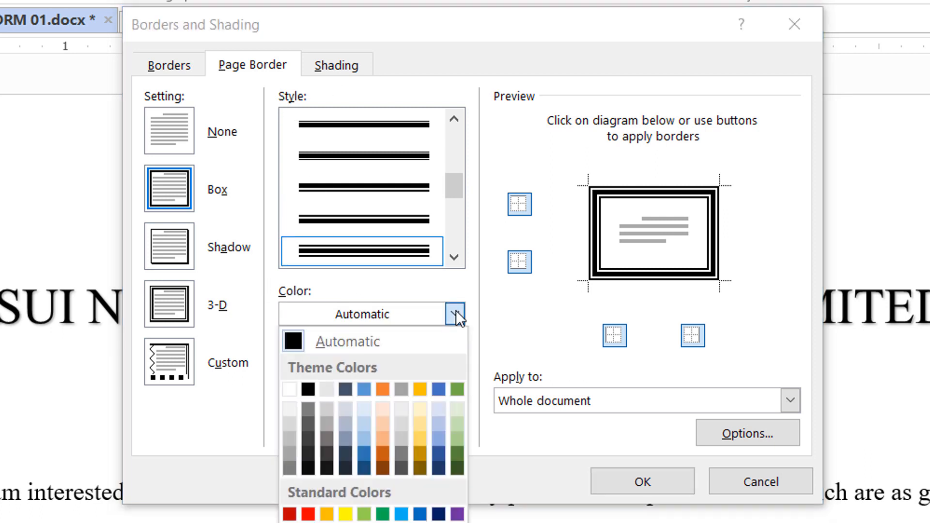
click(382, 389)
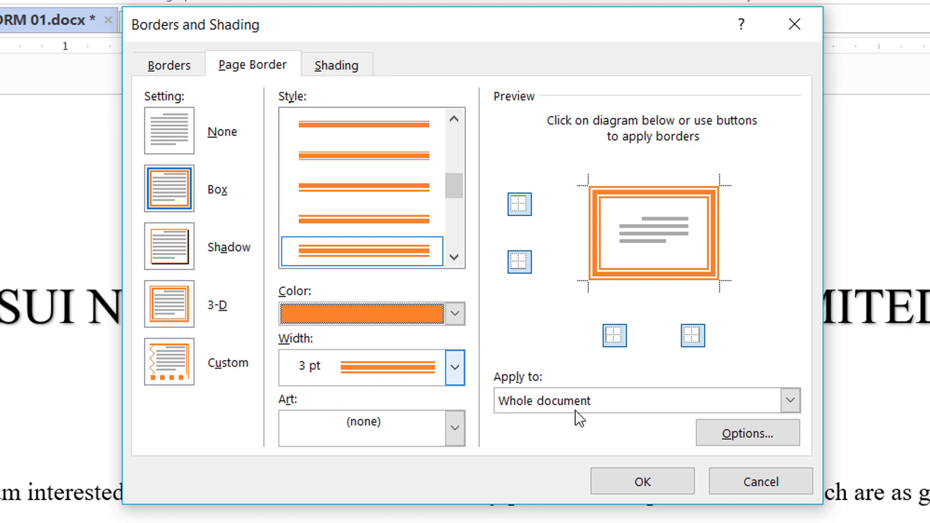
click(642, 481)
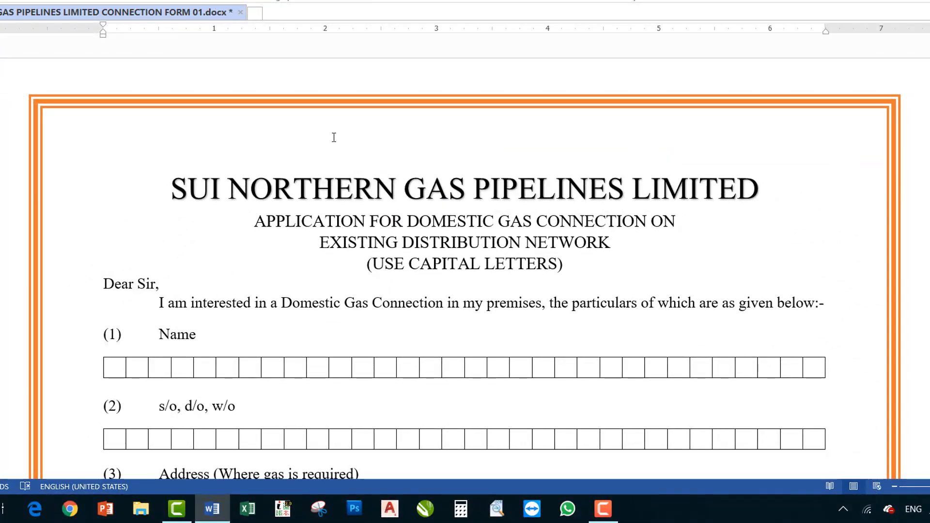
Change the page border to the art pattern with a thick bar and overlapping square corners, applied to the whole document.
click(334, 0)
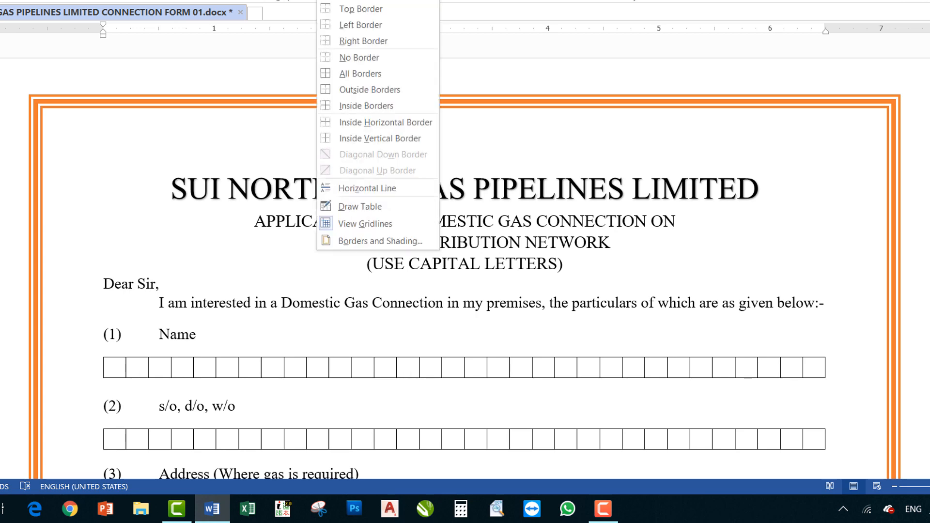
click(354, 241)
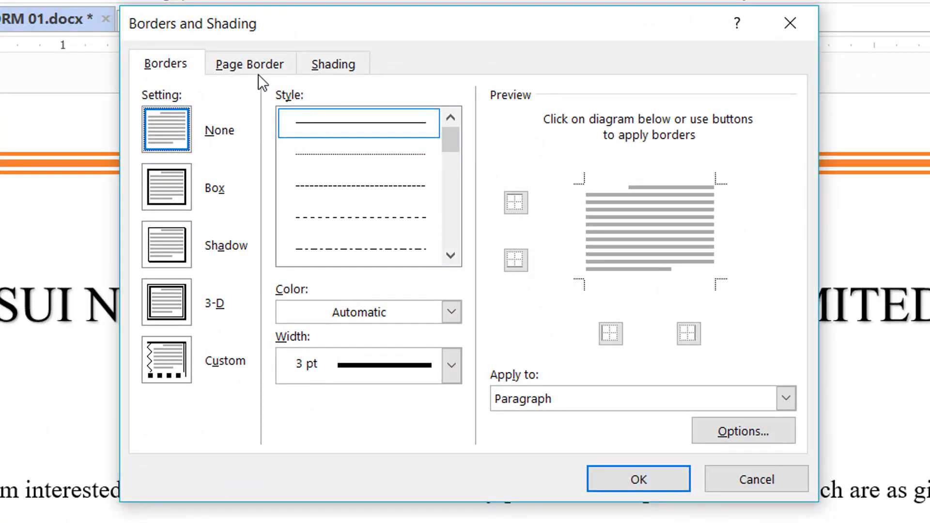
click(255, 63)
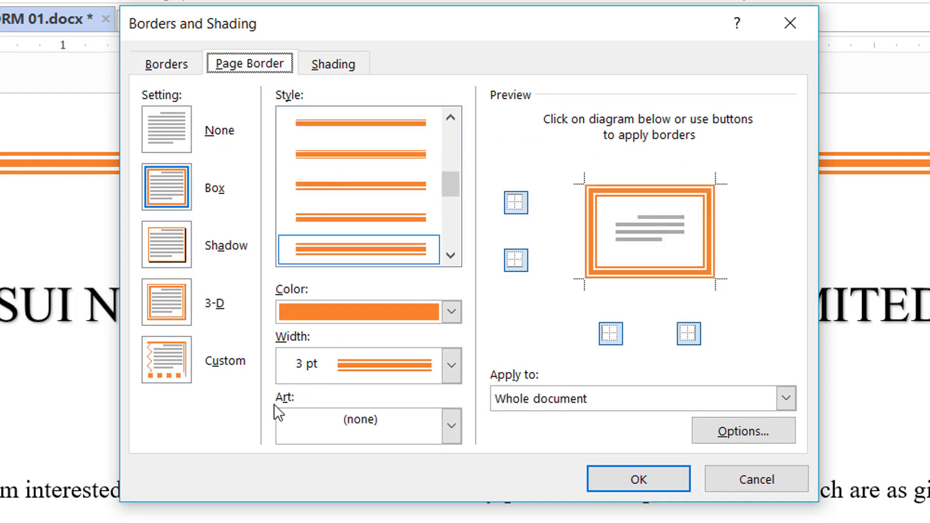
click(451, 426)
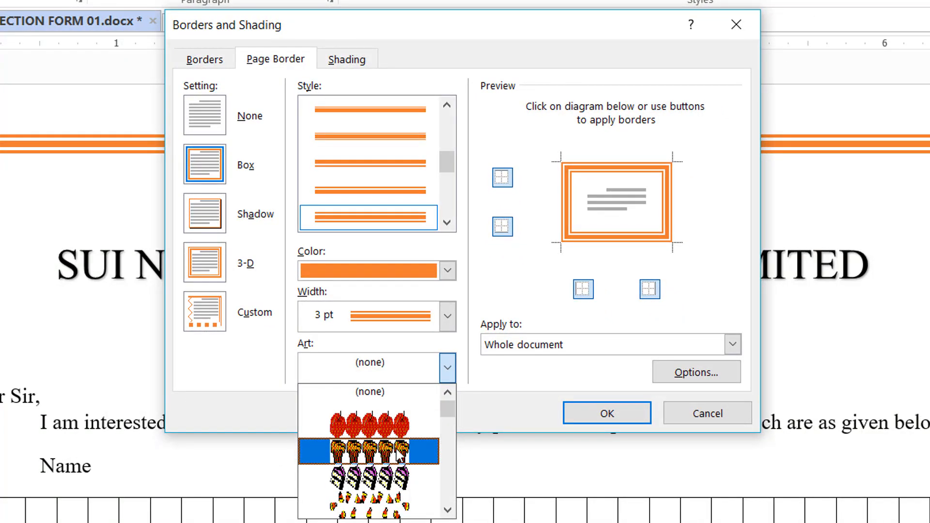
scroll(370, 484, down, 1)
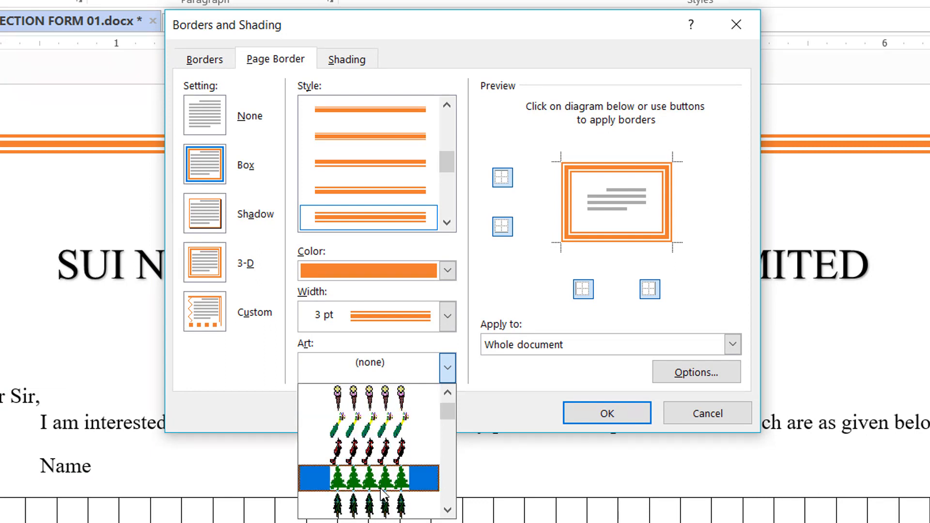
scroll(371, 479, down, 3)
scroll(346, 479, down, 4)
scroll(368, 458, down, 10)
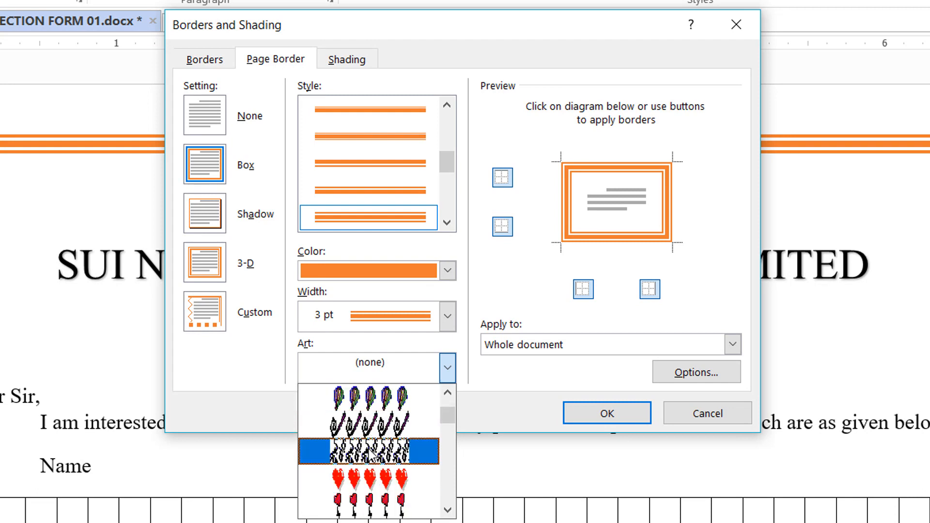
scroll(379, 462, down, 8)
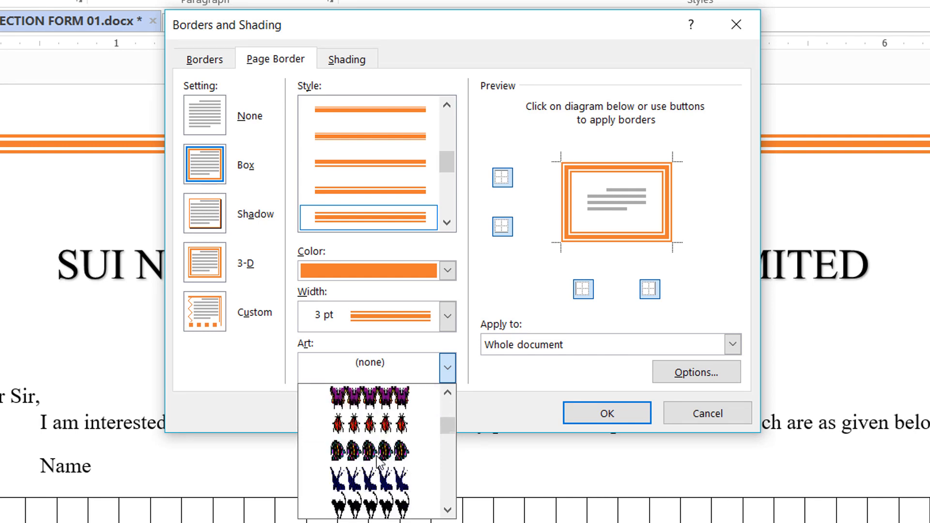
scroll(378, 462, down, 6)
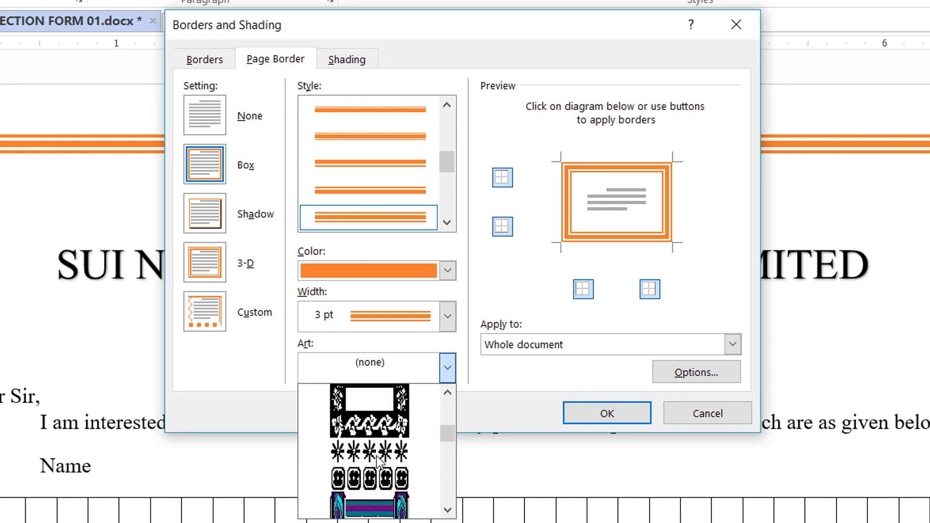
scroll(378, 463, down, 5)
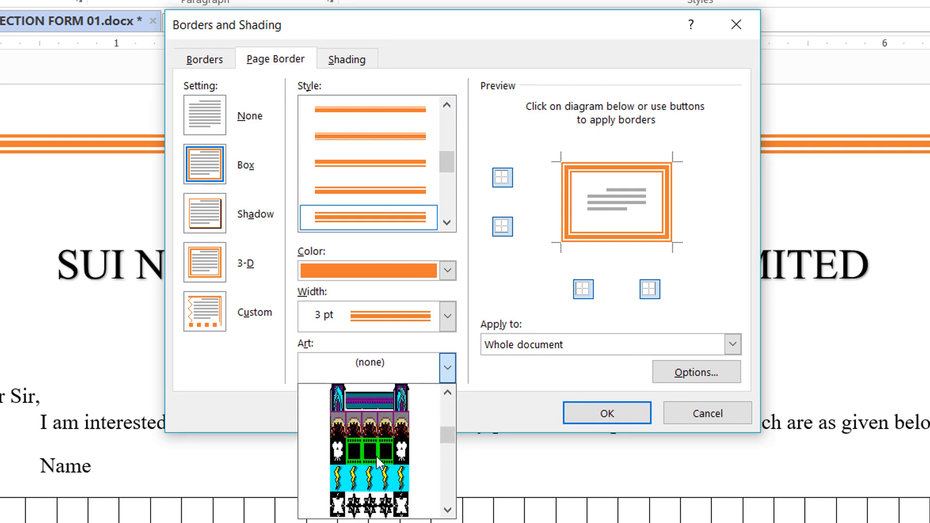
scroll(379, 463, down, 3)
scroll(377, 463, down, 2)
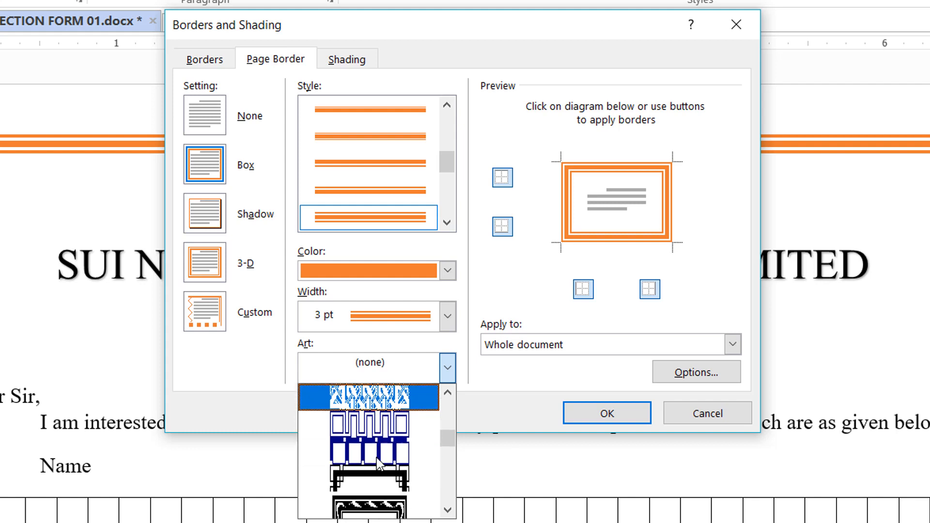
click(357, 478)
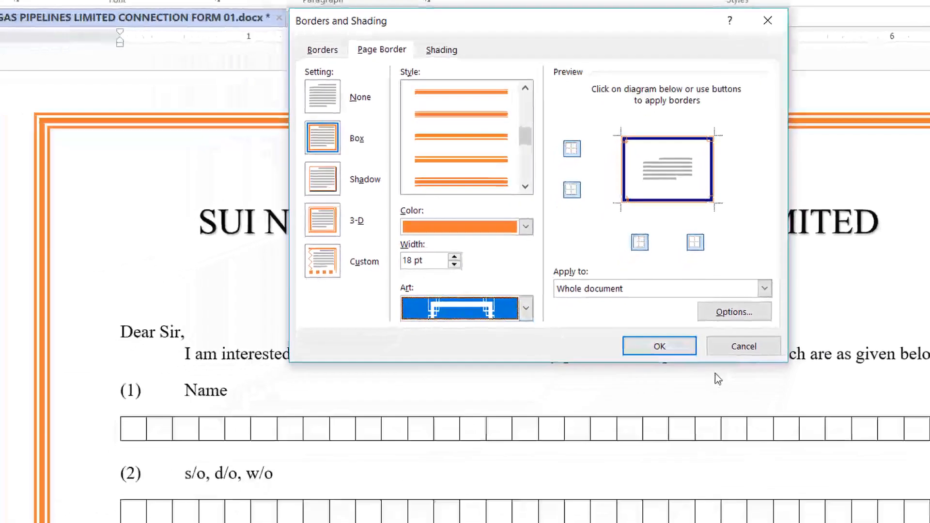
click(659, 346)
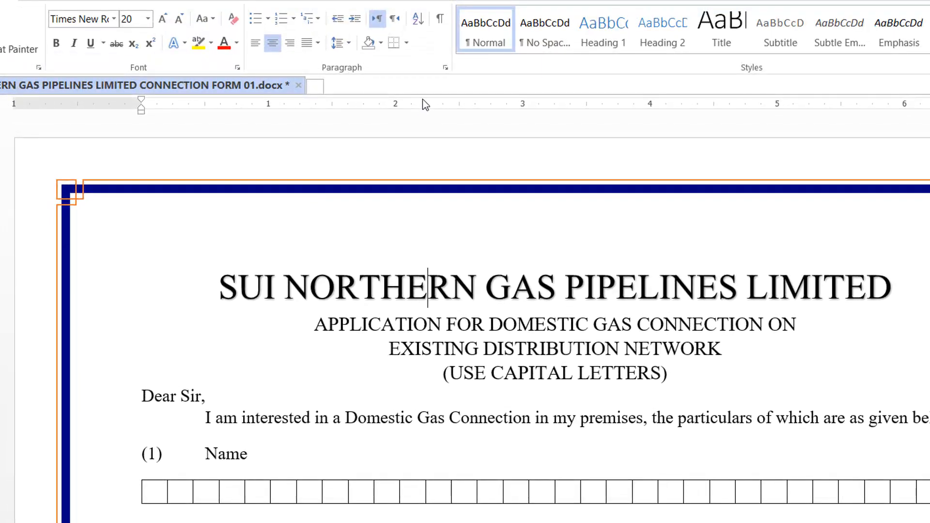
Set the art page border's width to 24 pt in Borders and Shading and apply it.
click(407, 45)
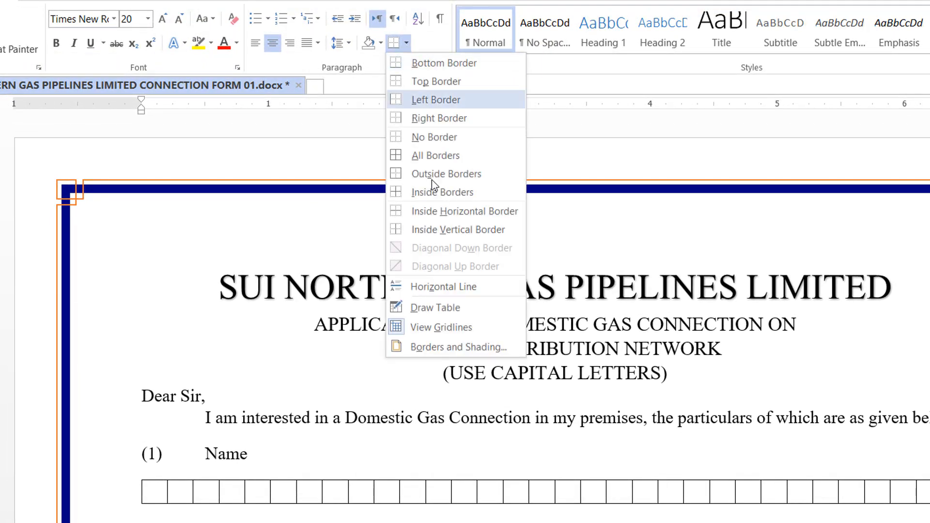
click(478, 347)
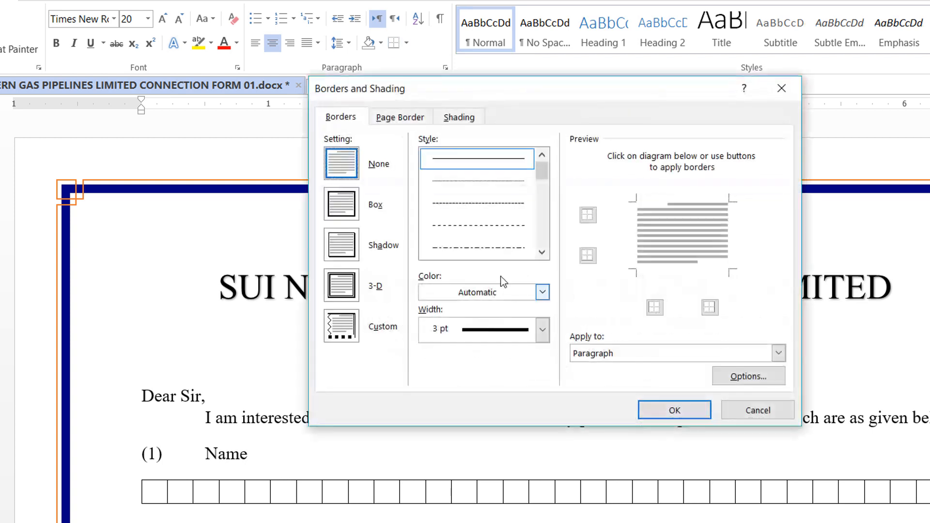
click(400, 117)
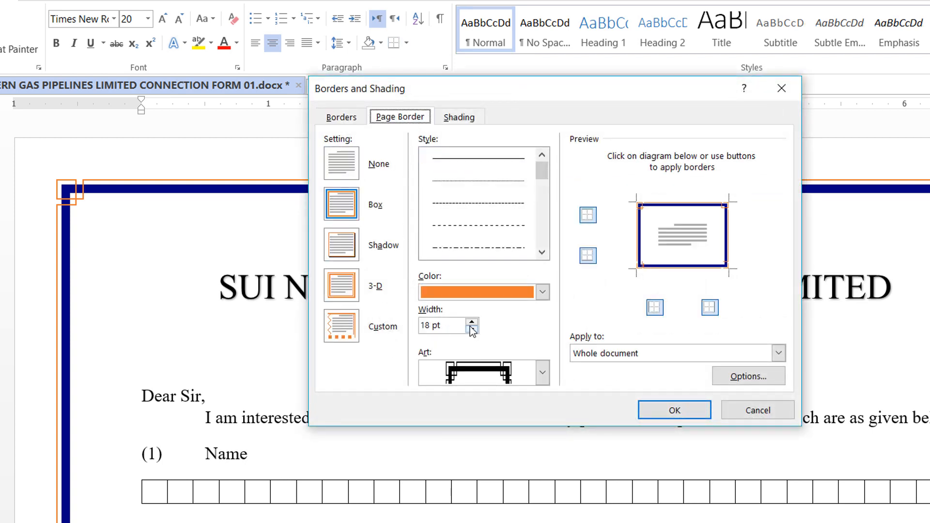
drag(450, 324, 352, 322)
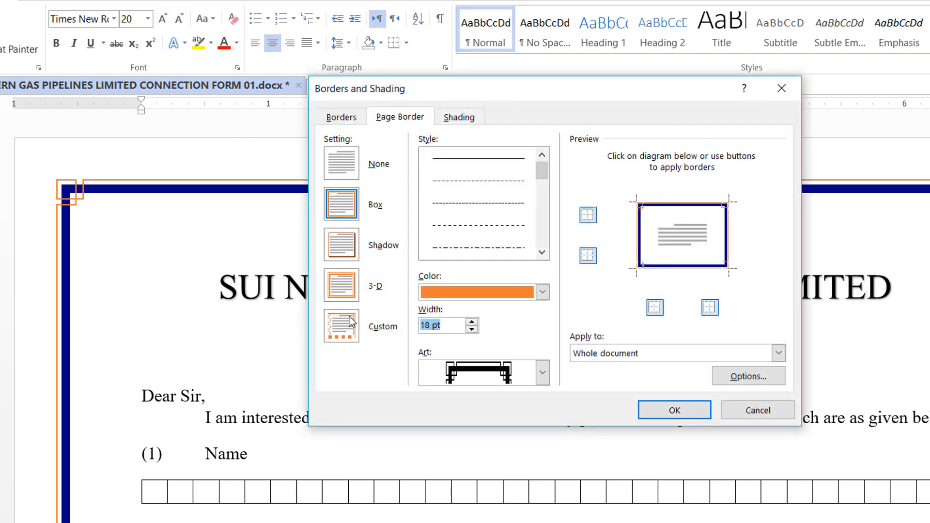
text(24)
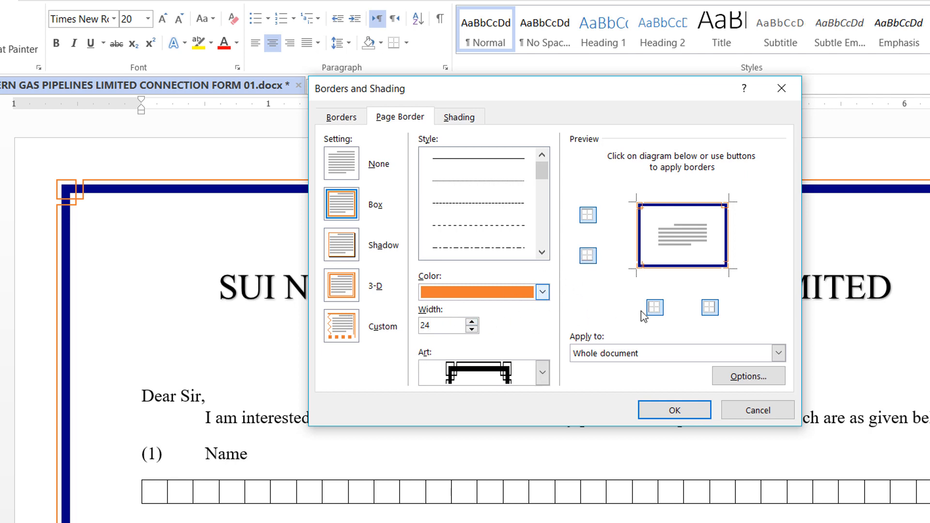
click(669, 414)
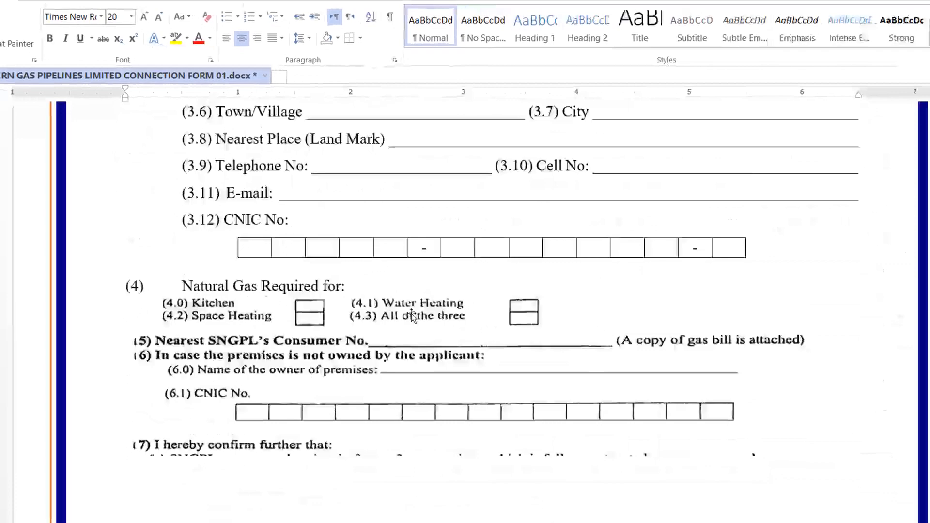
scroll(411, 312, down, 5)
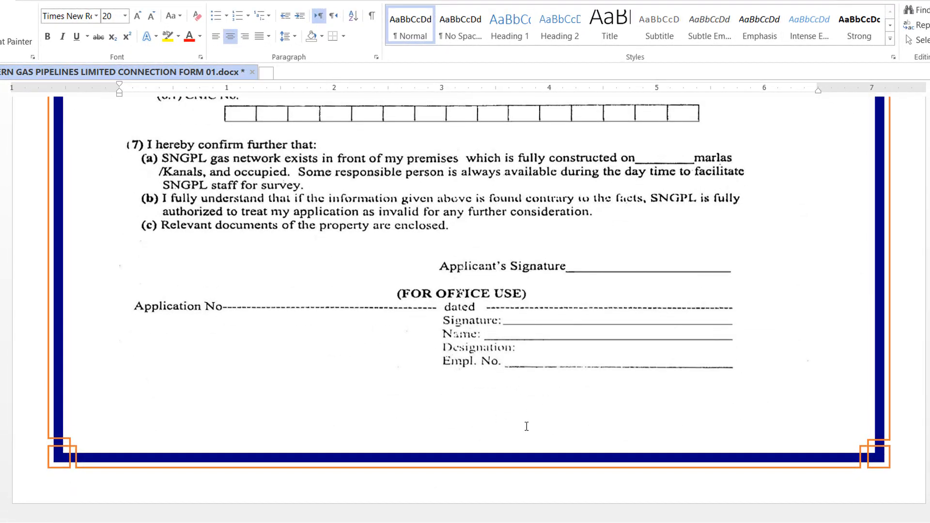
scroll(526, 426, up, 15)
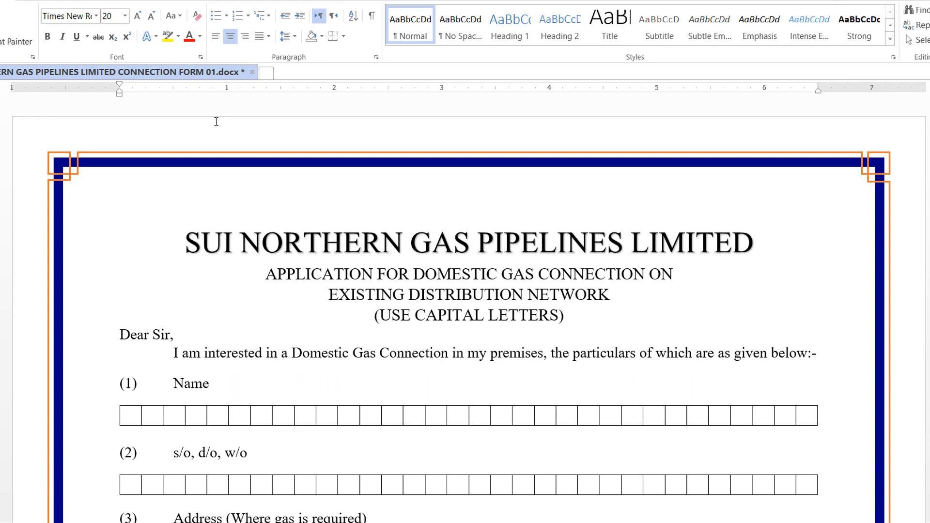
click(323, 36)
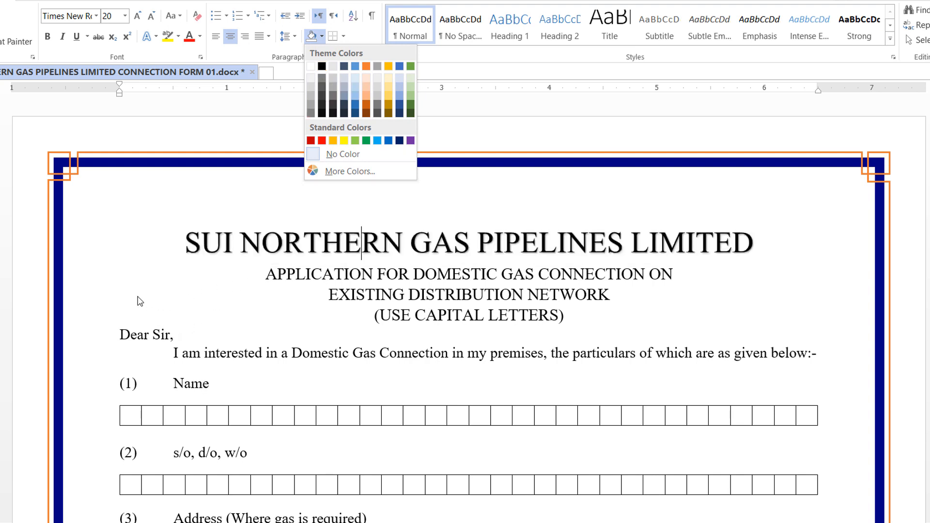
click(252, 272)
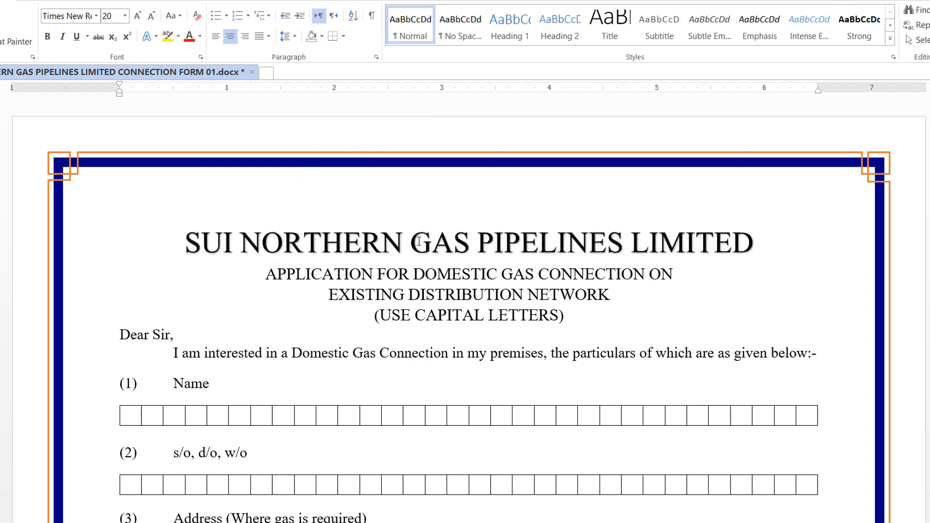
Shade the line "APPLICATION FOR DOMESTIC GAS CONNECTION ON" with the light blue theme color.
drag(267, 276, 695, 281)
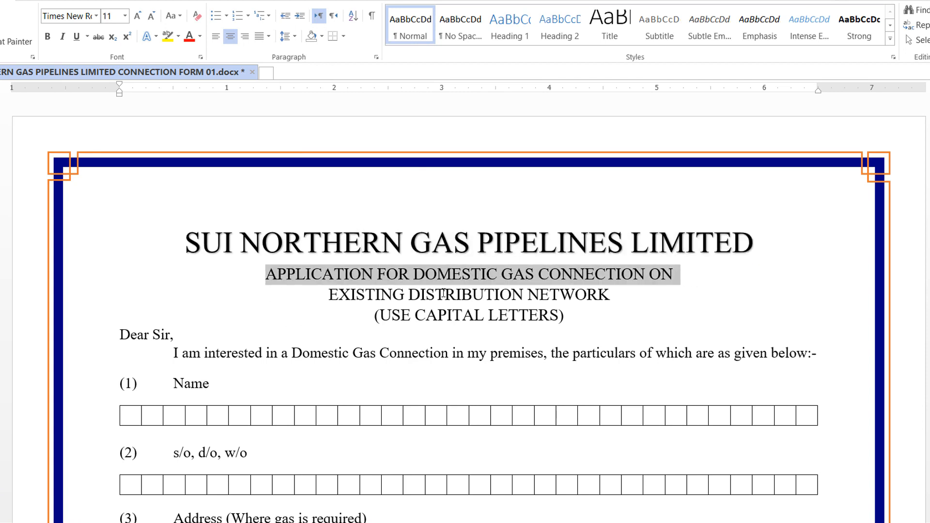
click(321, 37)
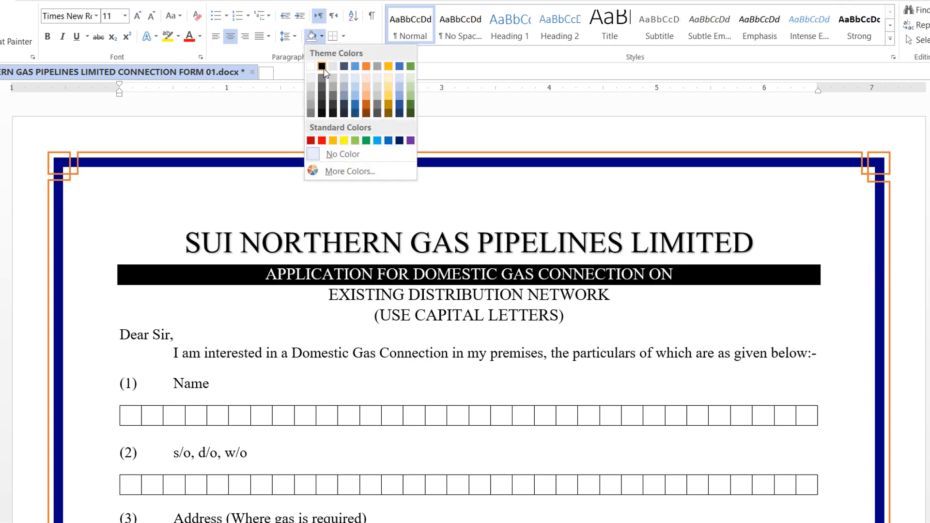
click(356, 67)
click(552, 304)
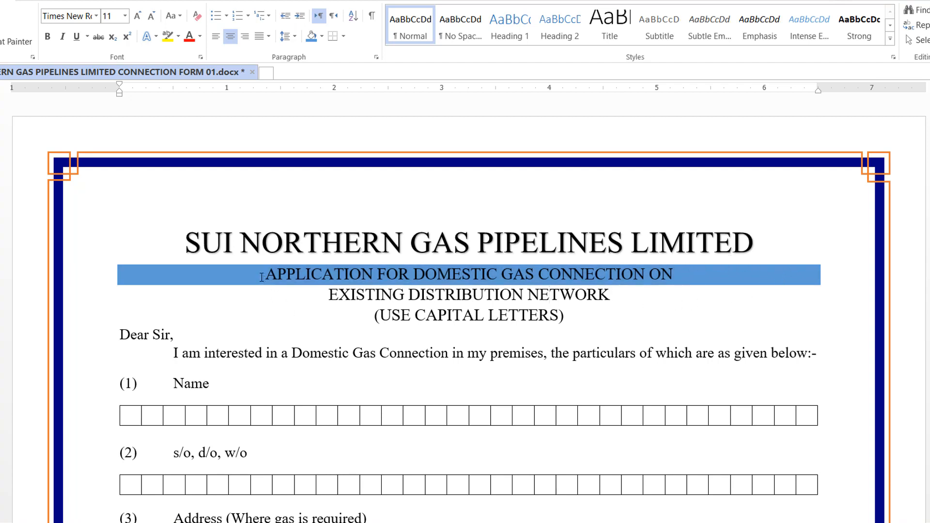
Add a 3 pt Shadow paragraph border to the blue-shaded "APPLICATION FOR DOMESTIC GAS CONNECTION ON" line using Borders and Shading.
drag(303, 275, 699, 274)
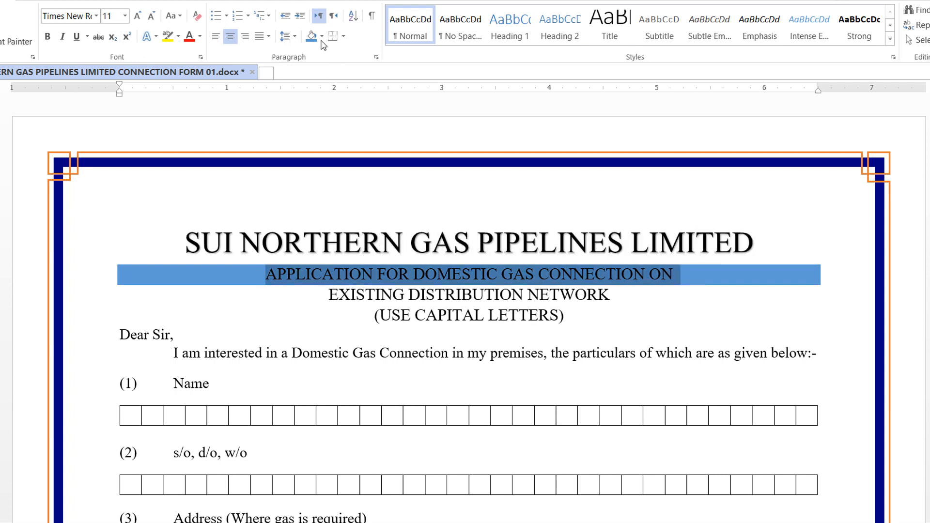
click(343, 36)
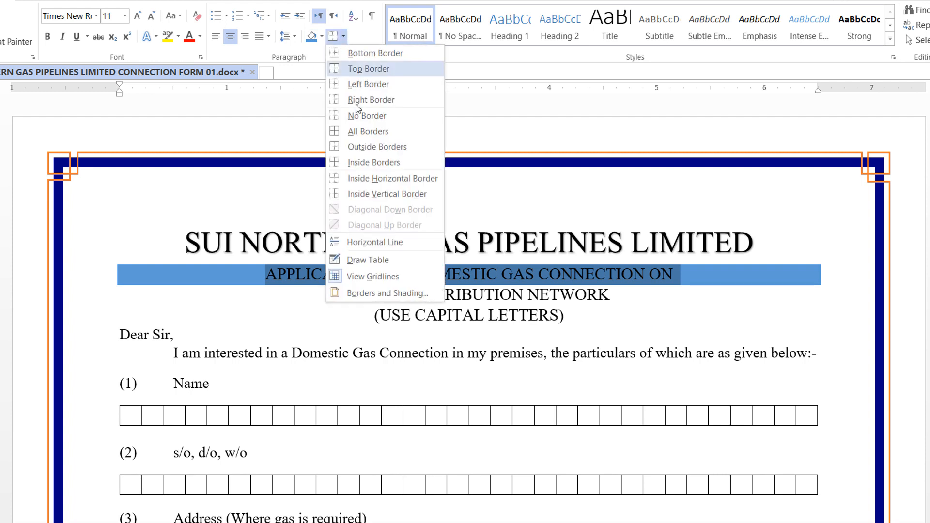
click(345, 293)
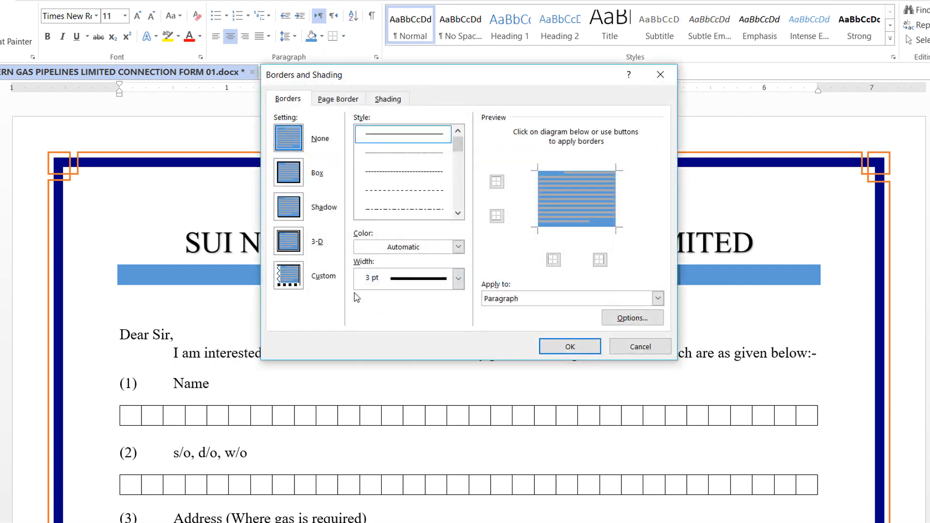
click(292, 210)
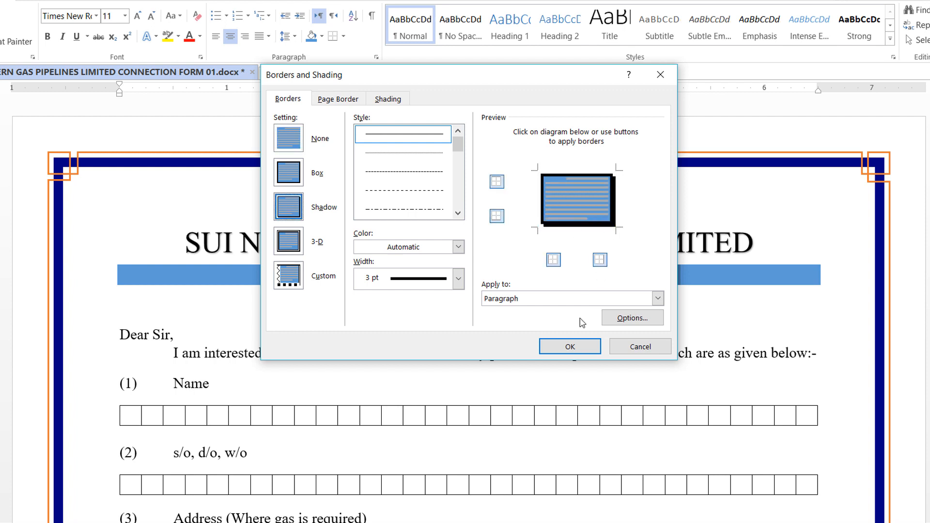
click(577, 347)
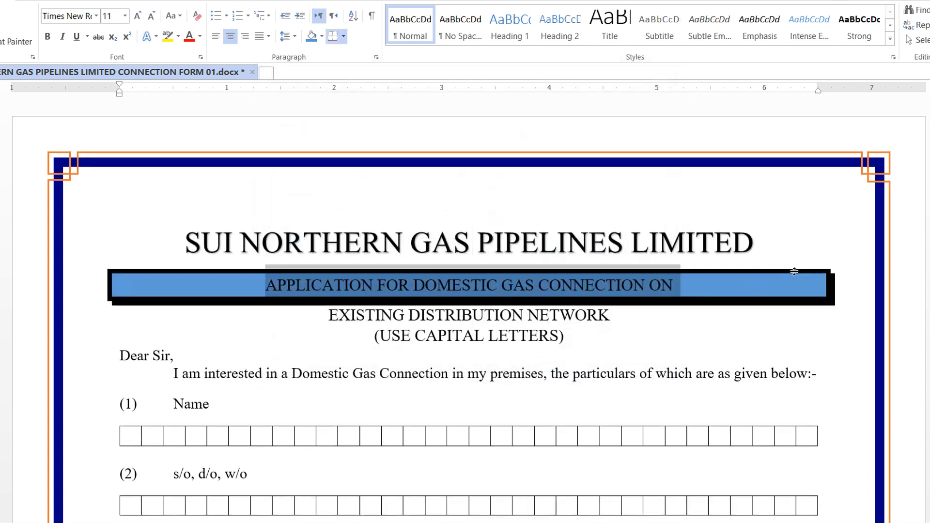
click(475, 338)
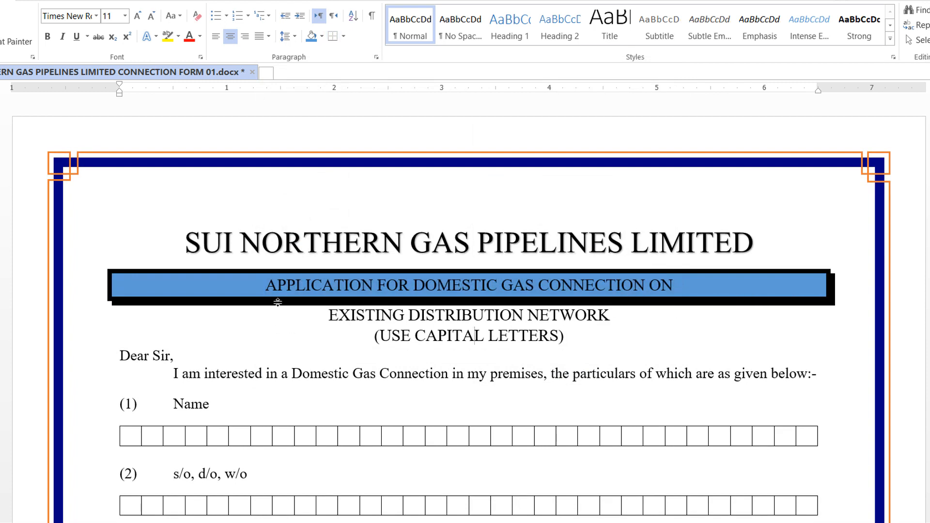